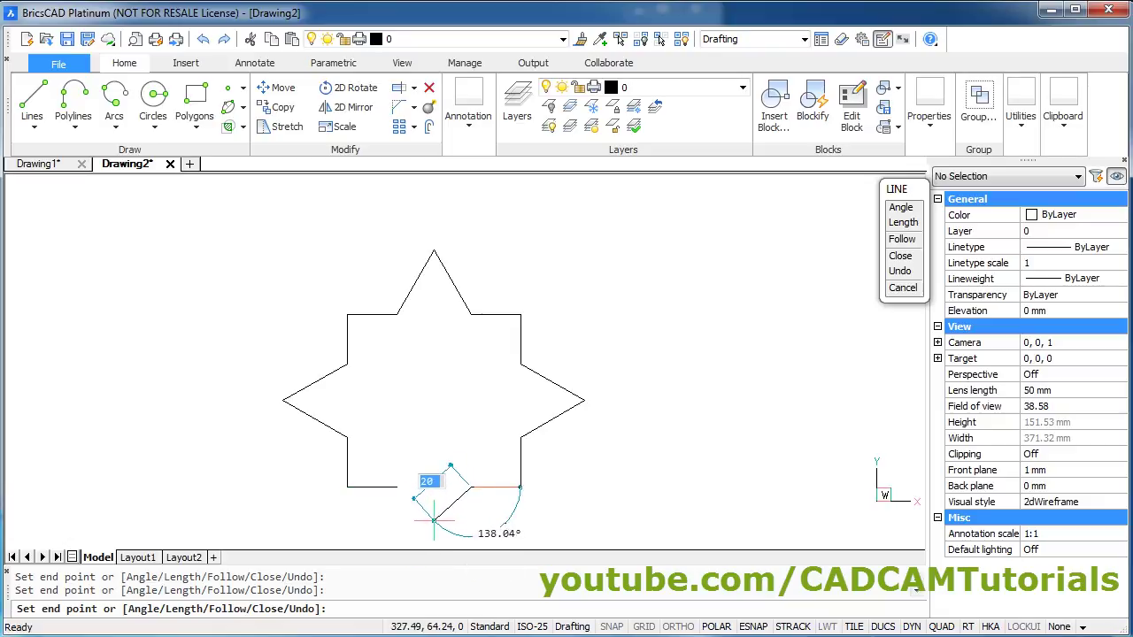
# - Close the star's bottom point with a 30-unit line at 120° to the existing endpoint, then start Drawing3
pyautogui.moveTo(446, 534); pyautogui.dragTo(442, 476, button='middle')
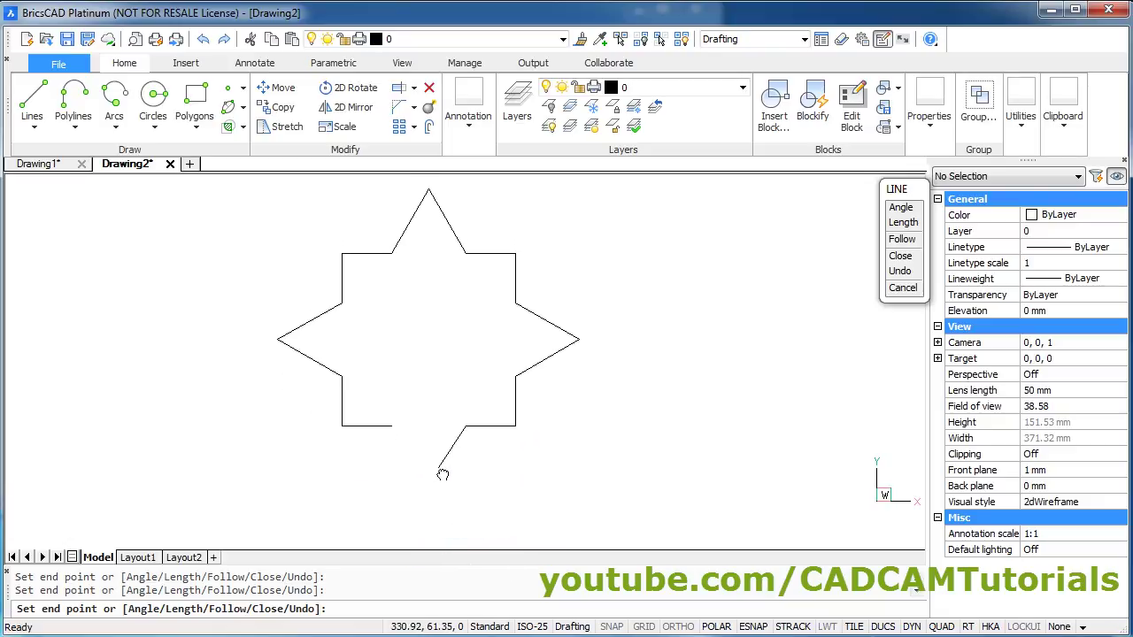
pyautogui.write('30')
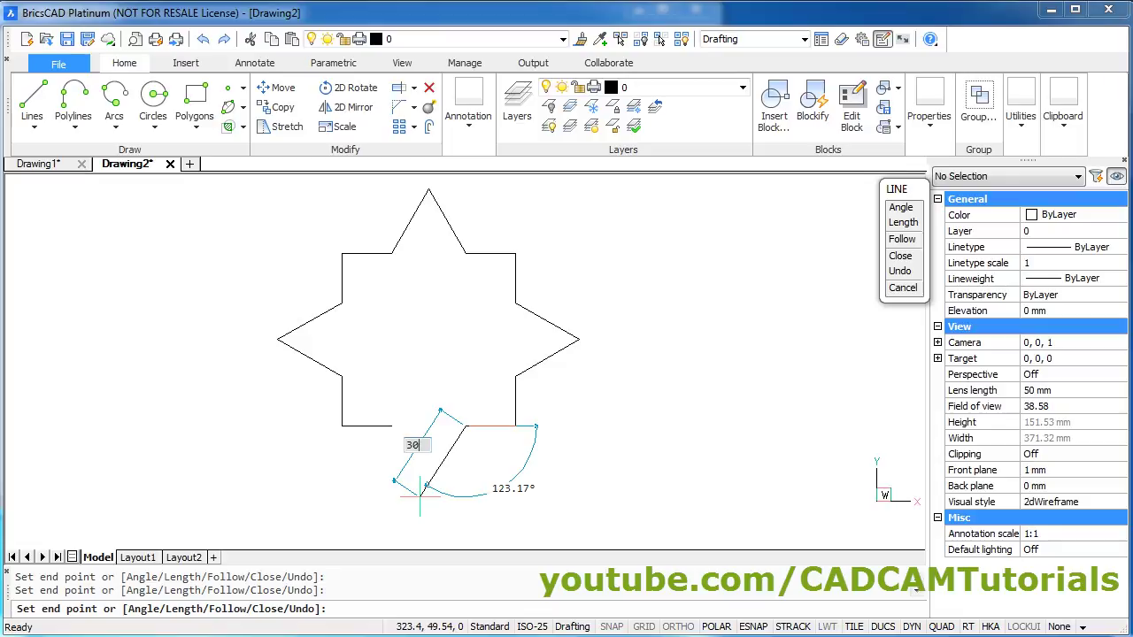
pyautogui.press('Tab')
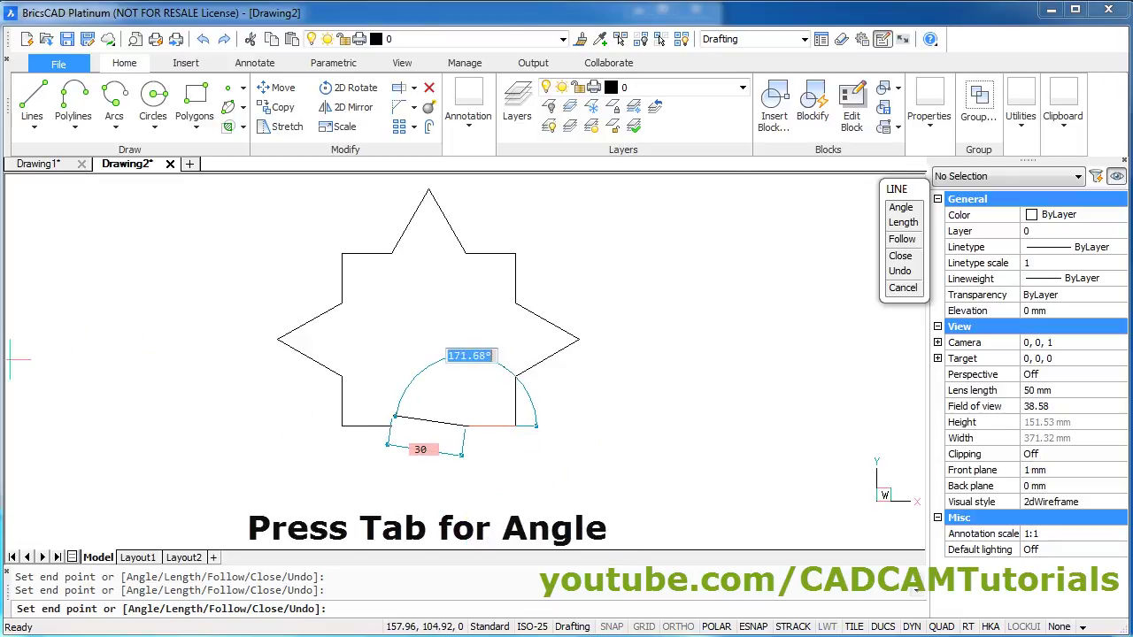
pyautogui.hotkey('alt', 'Tab')
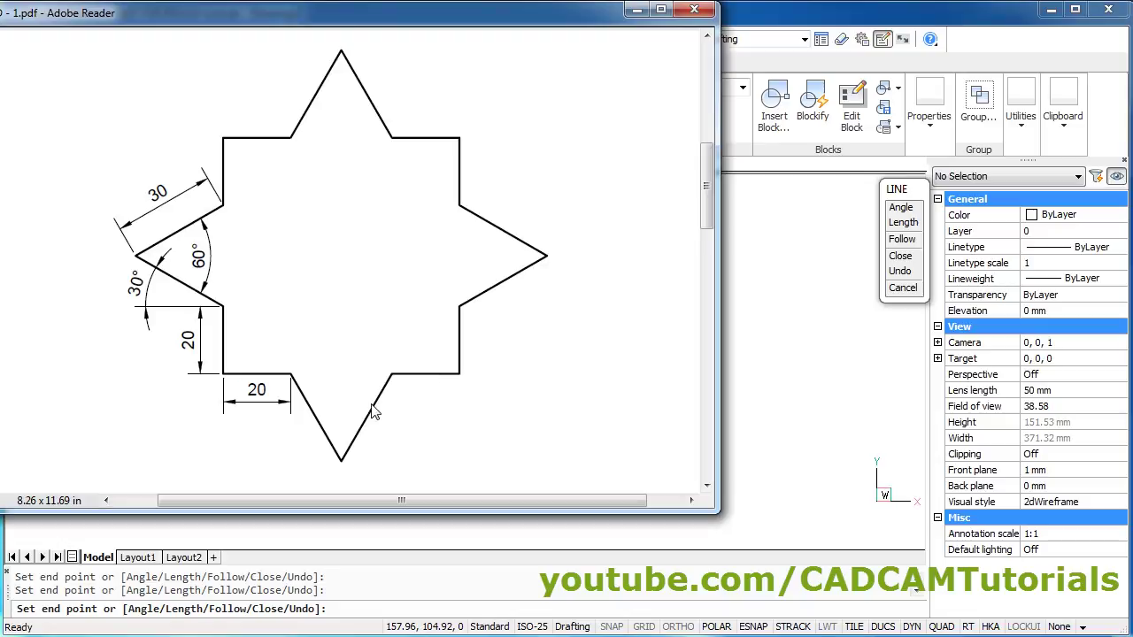
pyautogui.click(800, 25)
pyautogui.write('1')
pyautogui.press('Return')
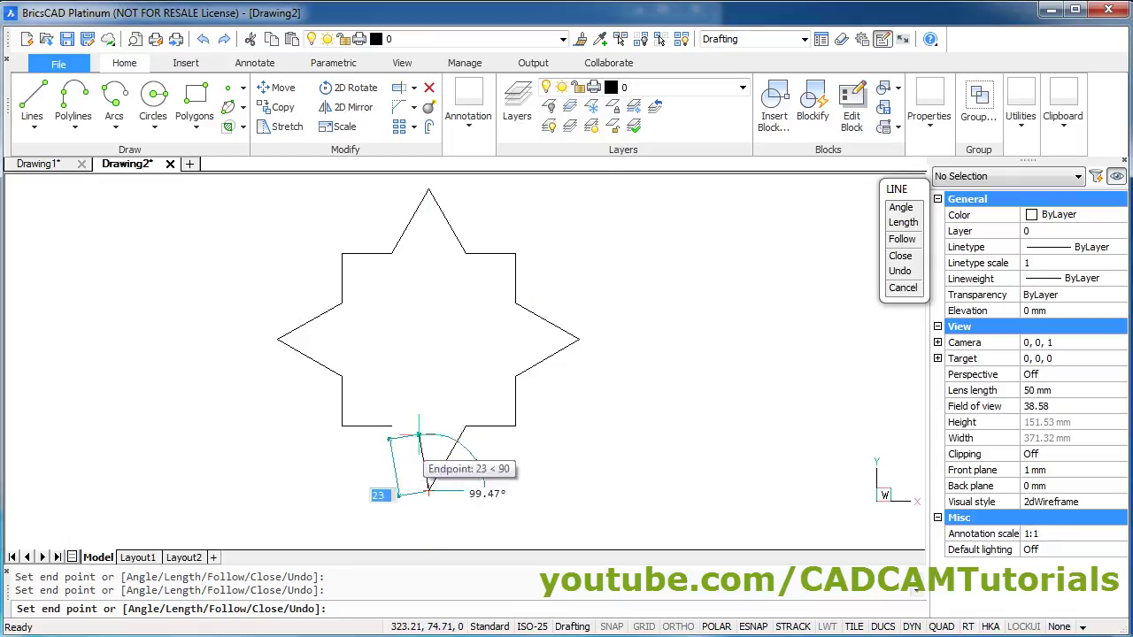
pyautogui.click(390, 425)
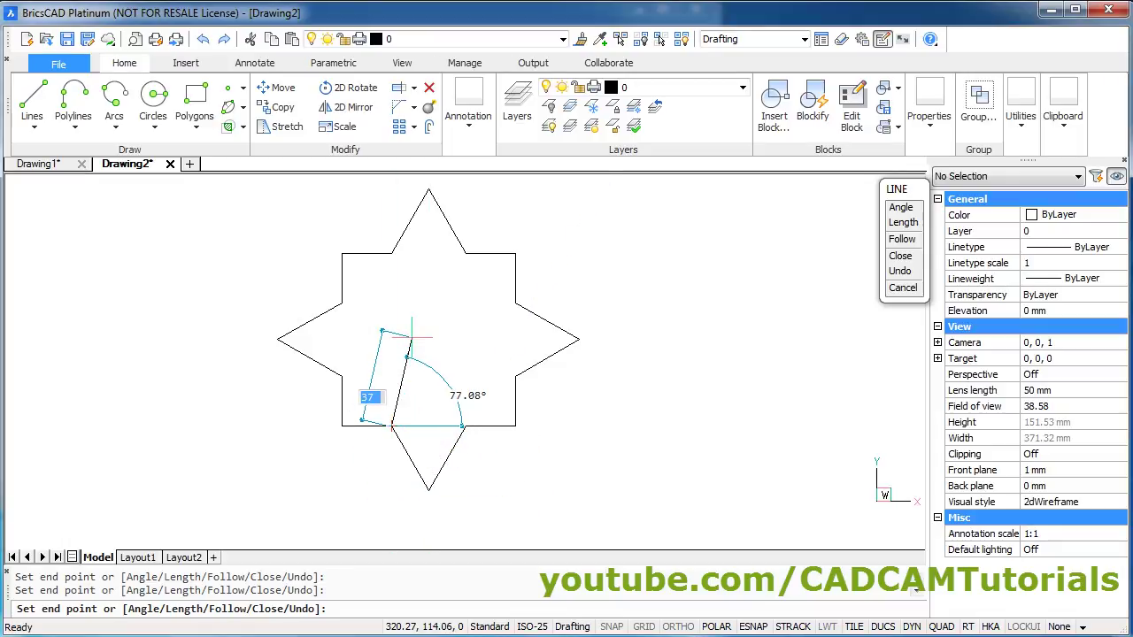
pyautogui.press('Escape')
pyautogui.moveTo(467, 363); pyautogui.dragTo(520, 387, button='middle')
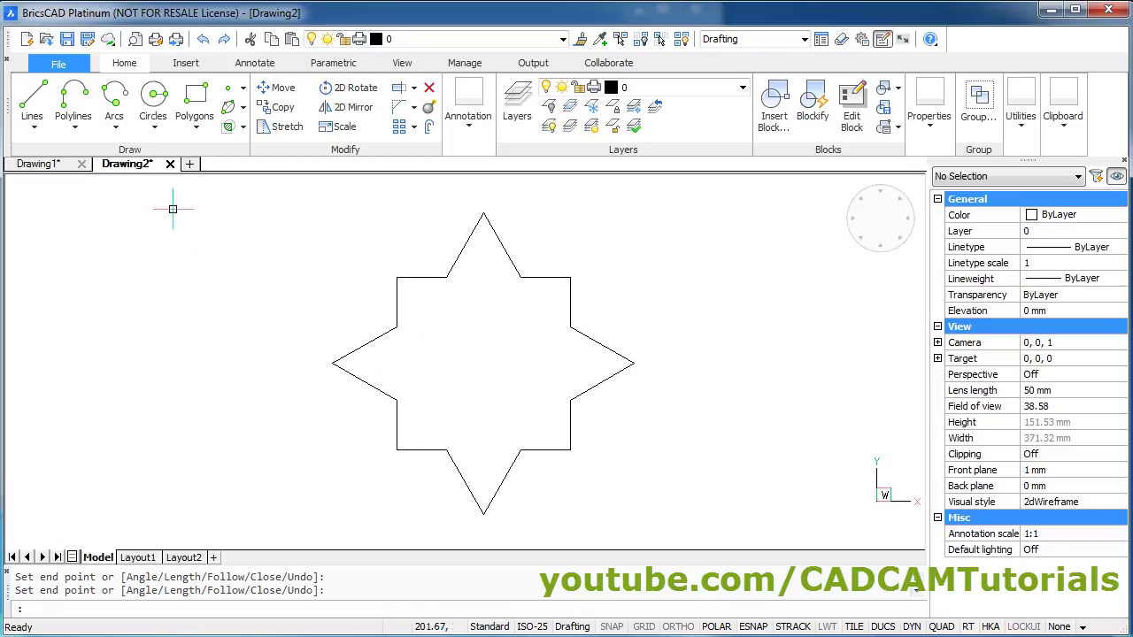
pyautogui.click(190, 165)
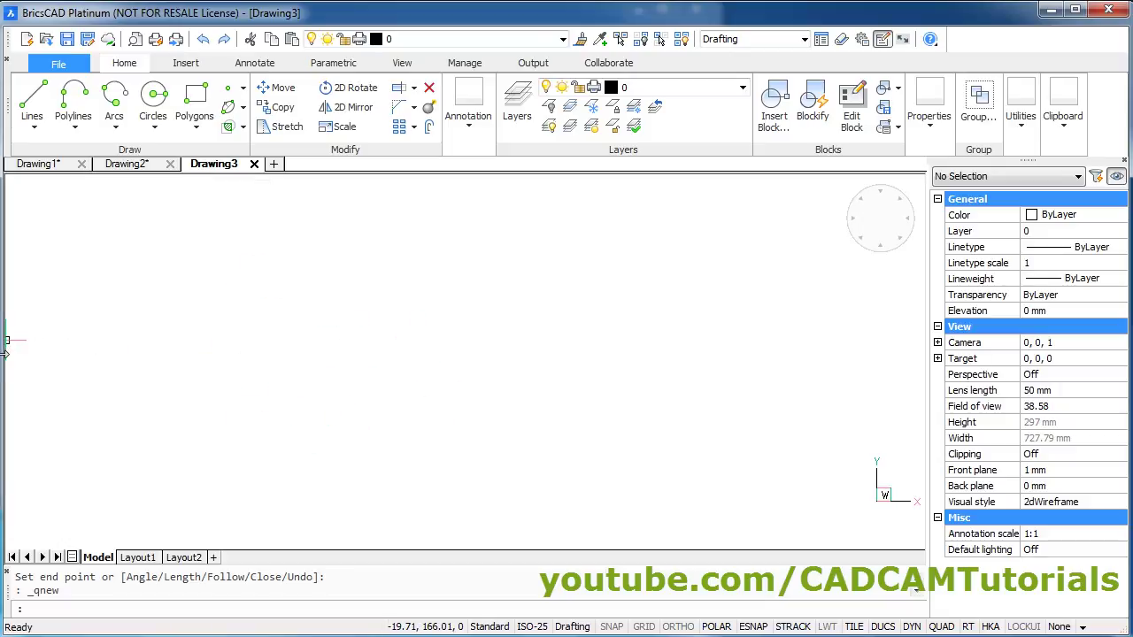
pyautogui.hotkey('alt', 'Tab')
pyautogui.moveTo(700, 207); pyautogui.dragTo(708, 355)
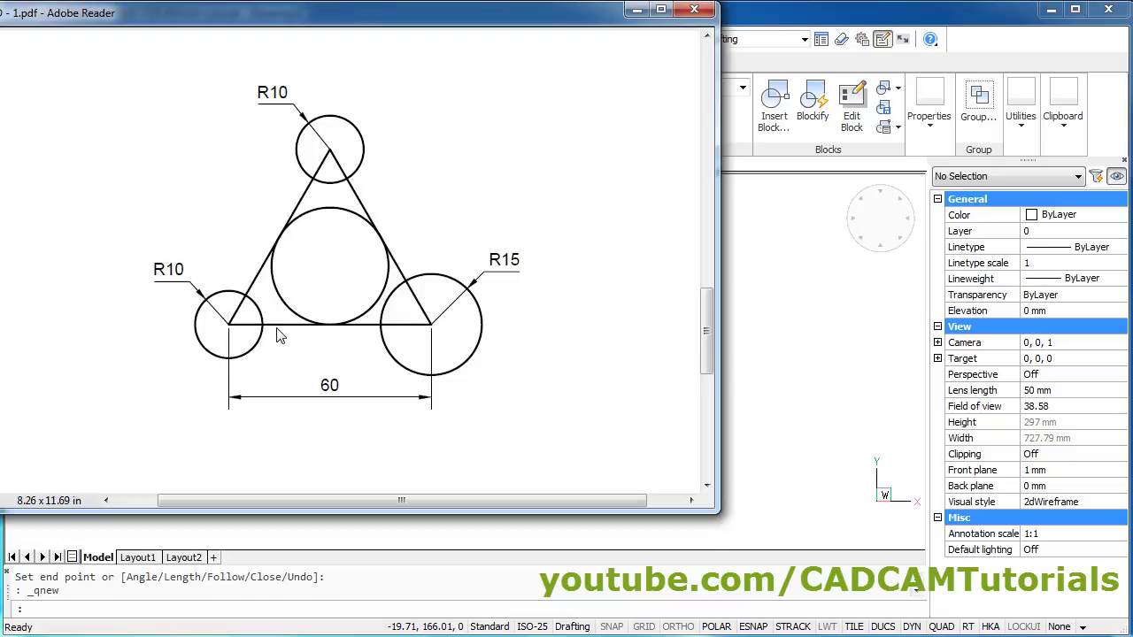
pyautogui.click(824, 315)
# - Draw a triangle with a 60-unit base and a 60-unit side at 120°, then close it
pyautogui.click(638, 372)
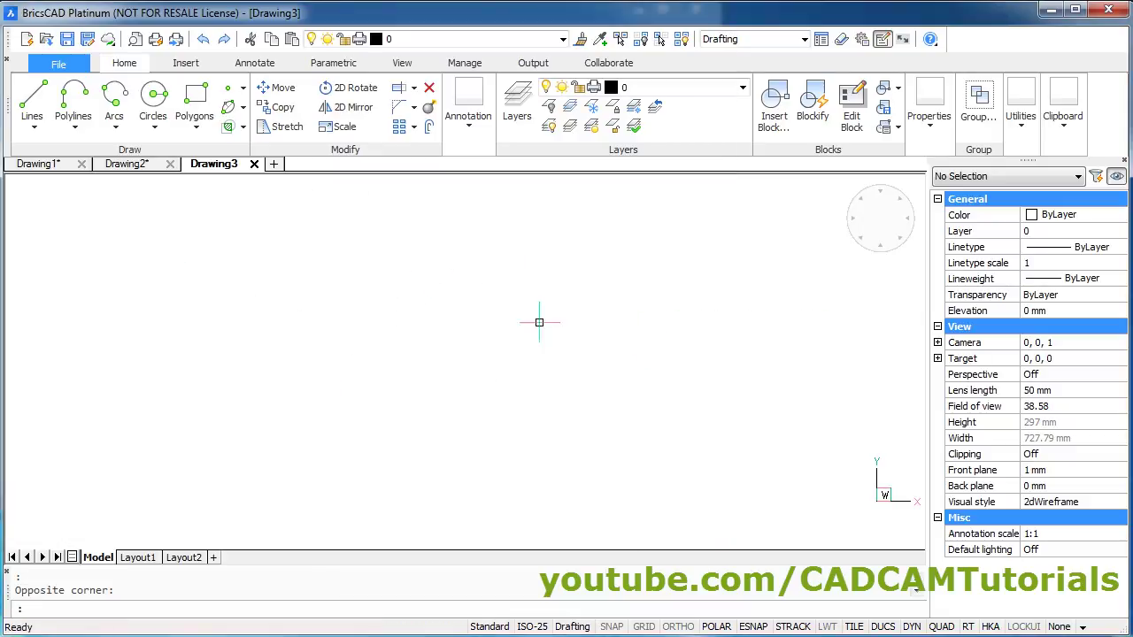
pyautogui.click(39, 96)
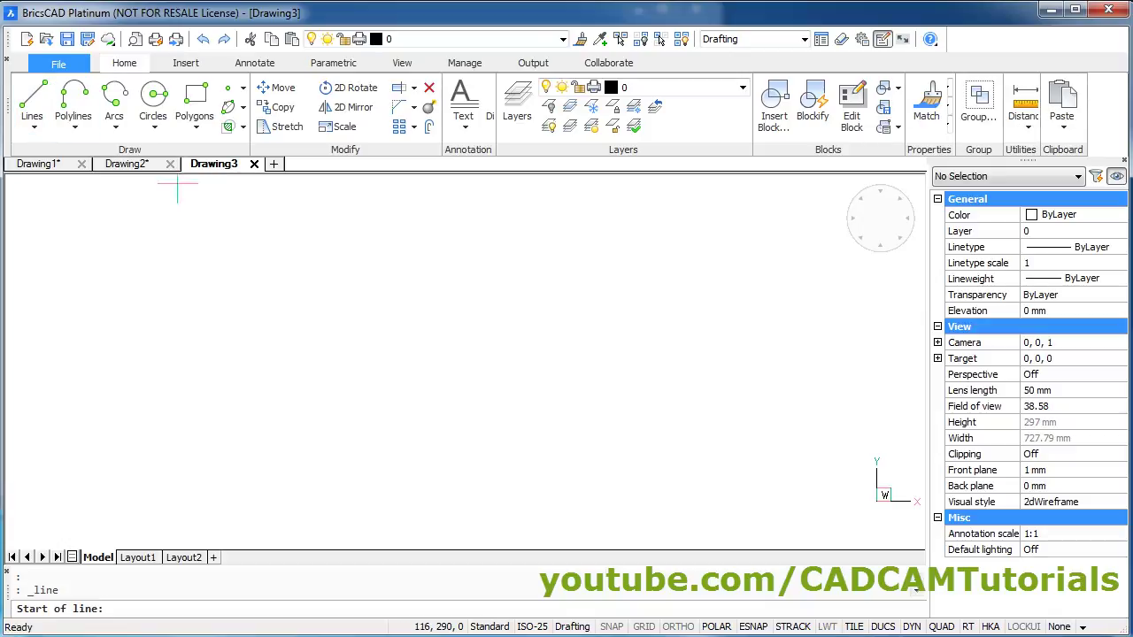
pyautogui.click(338, 429)
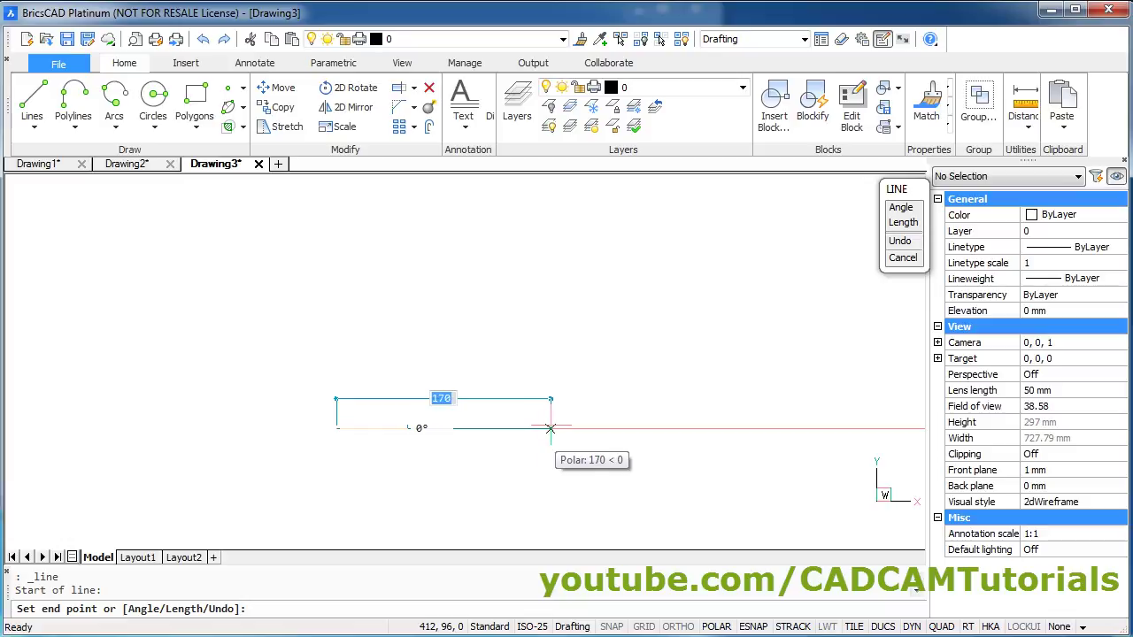
pyautogui.write('6')
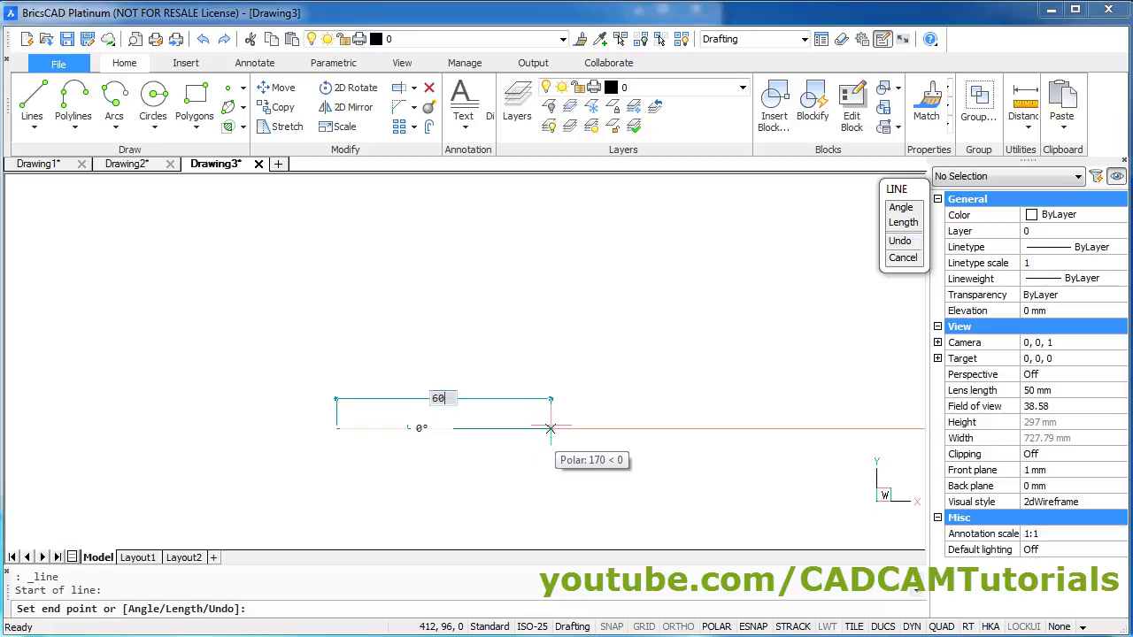
pyautogui.write('0')
pyautogui.press('Return')
pyautogui.scroll(2, 356, 407)
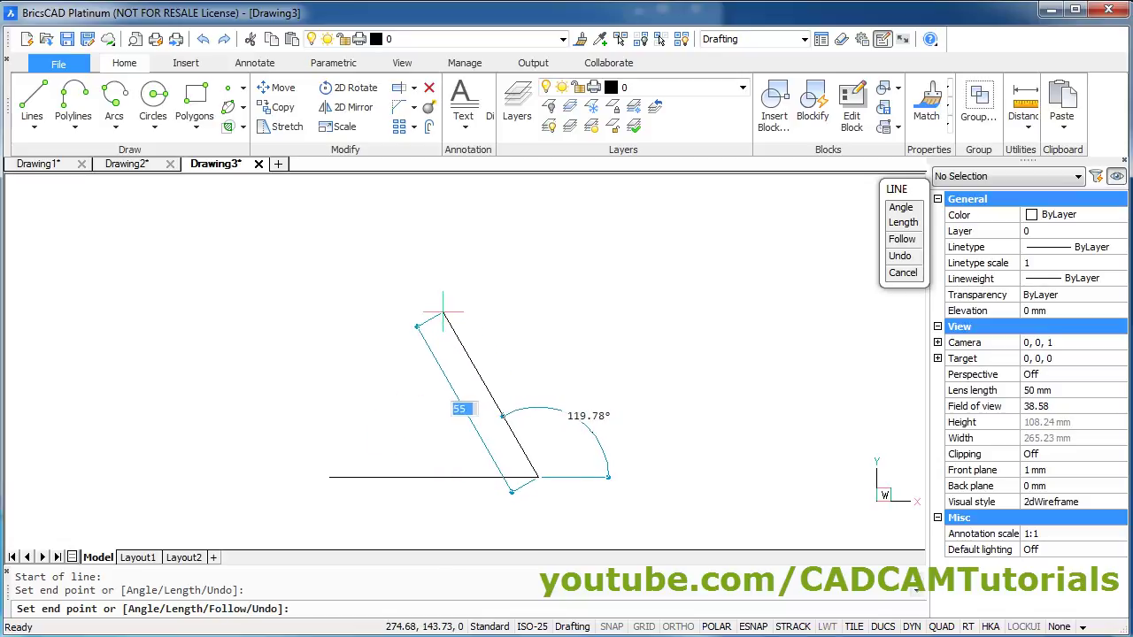
pyautogui.write('60')
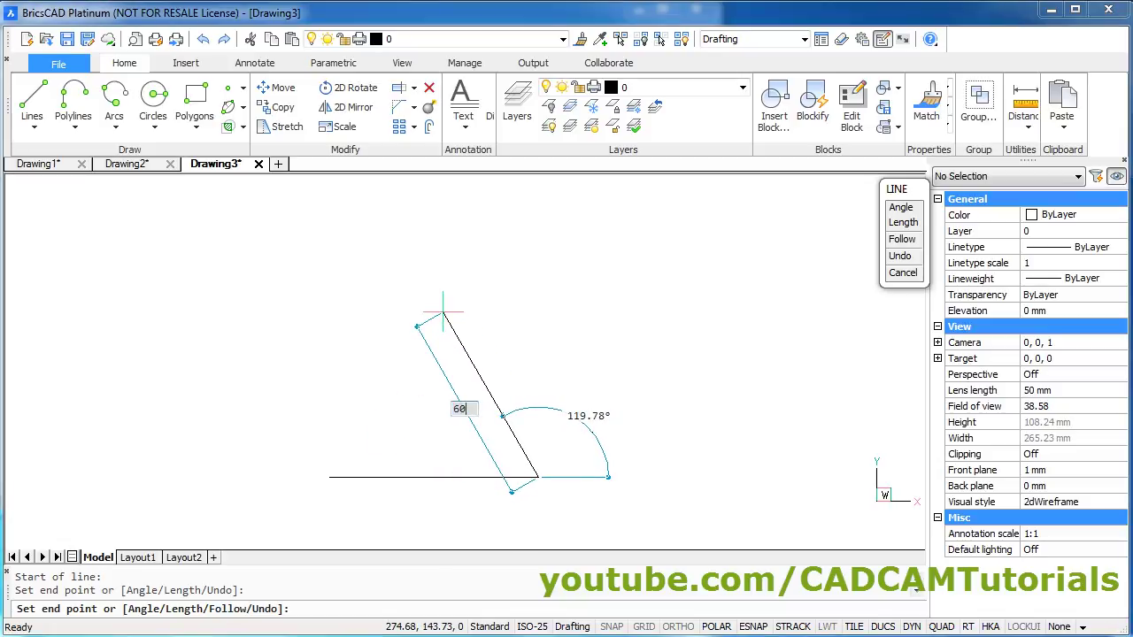
pyautogui.press('Tab')
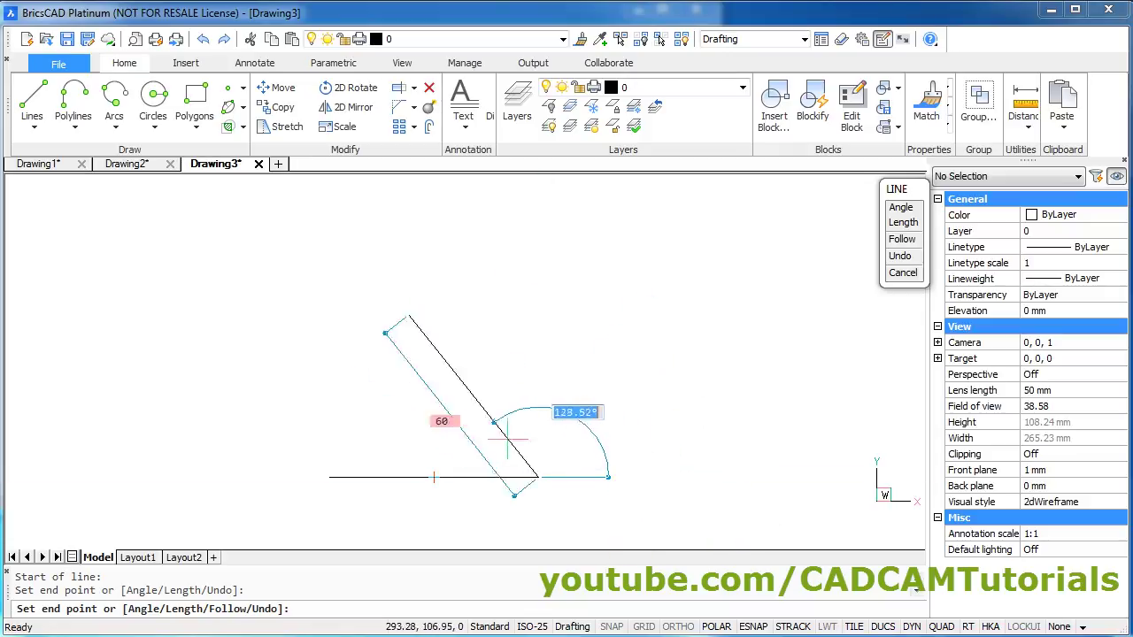
pyautogui.write('120')
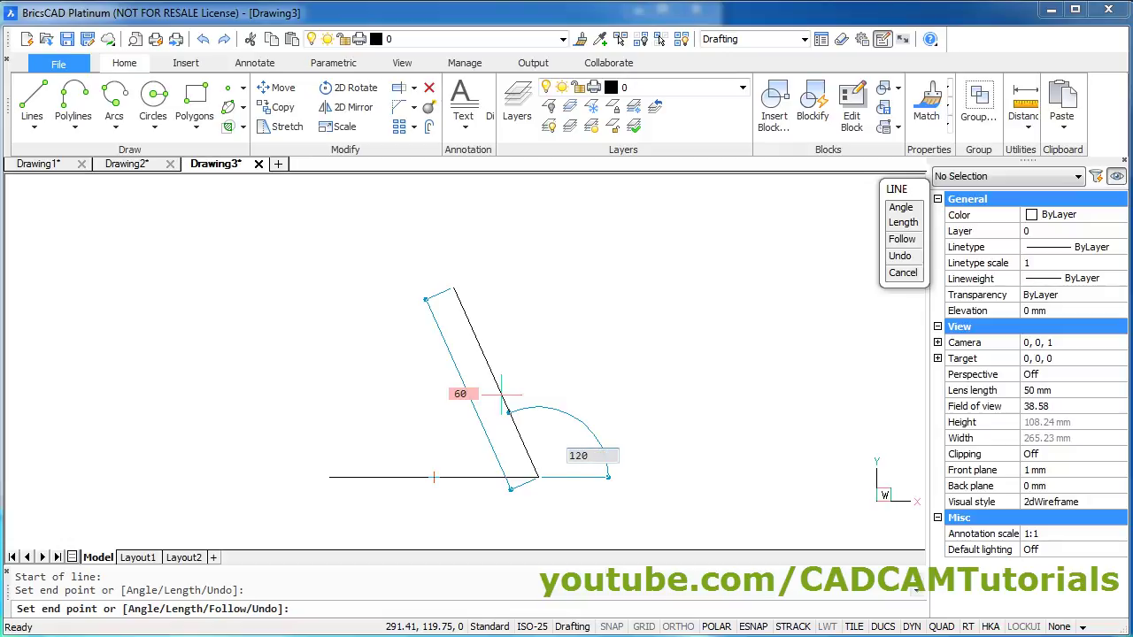
pyautogui.press('Return')
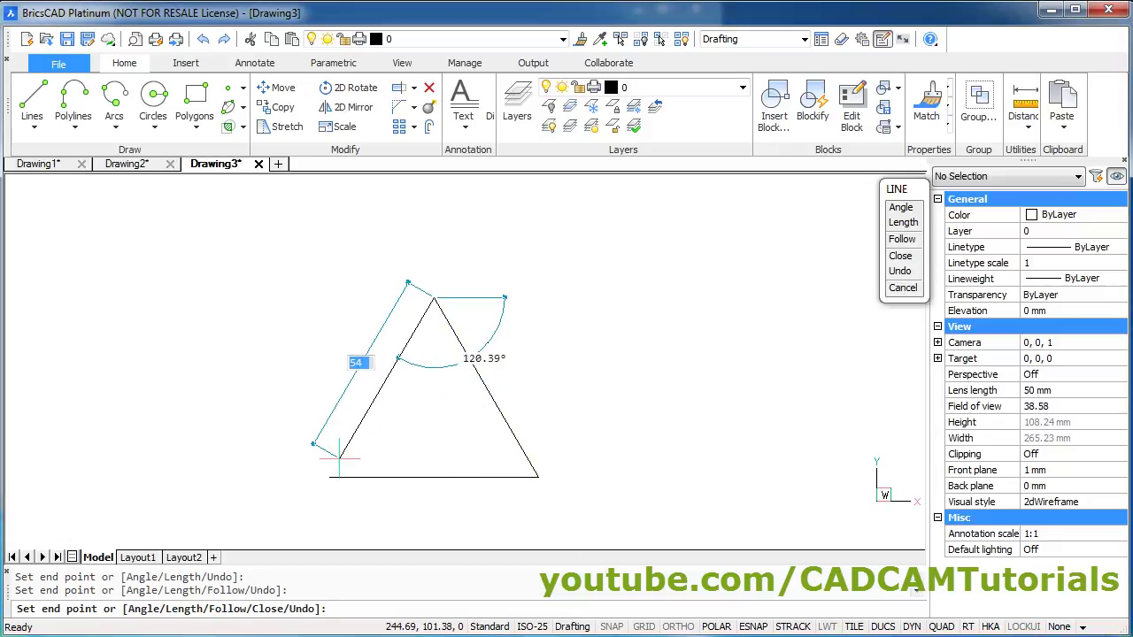
pyautogui.click(901, 256)
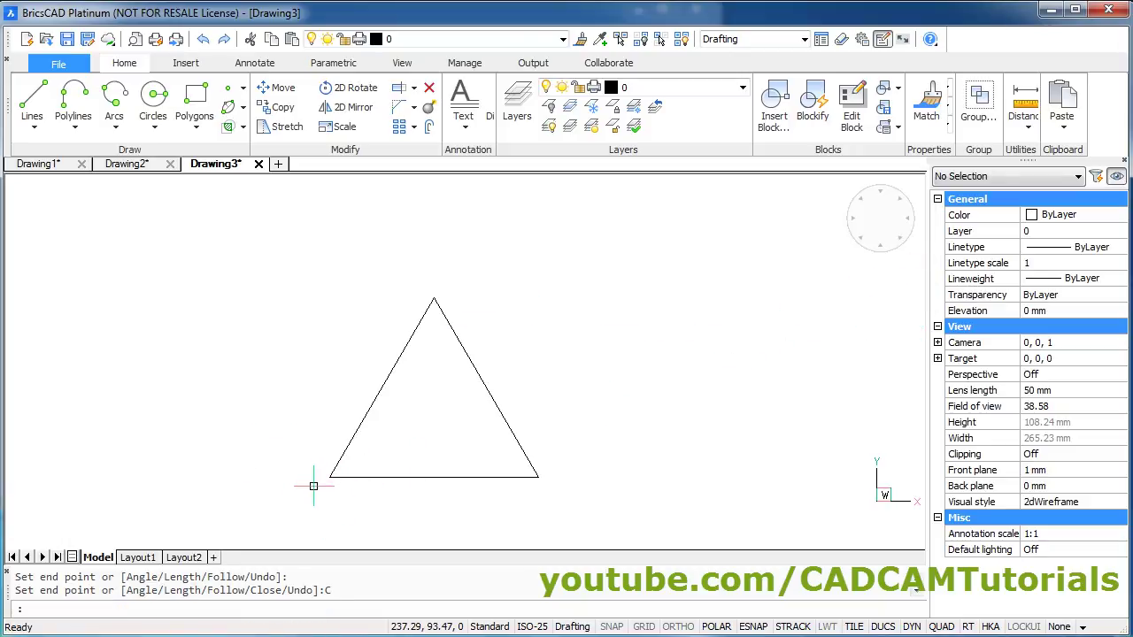
# - Draw a radius-10 circle centred on the triangle's lower-left corner
pyautogui.moveTo(454, 431); pyautogui.dragTo(483, 384, button='middle')
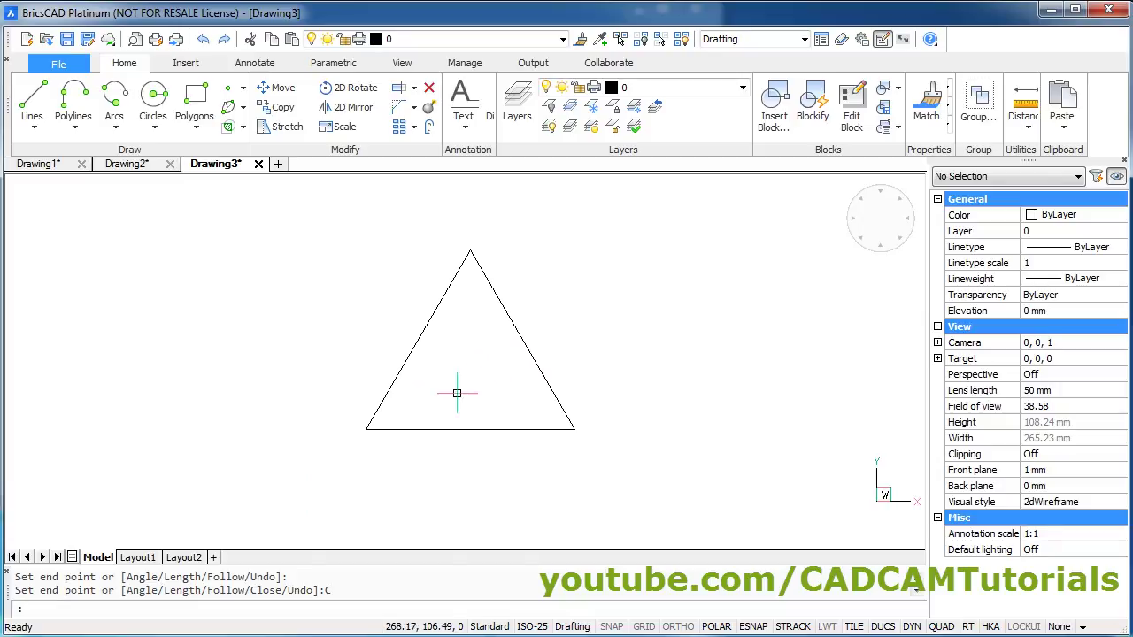
pyautogui.hotkey('alt', 'Tab')
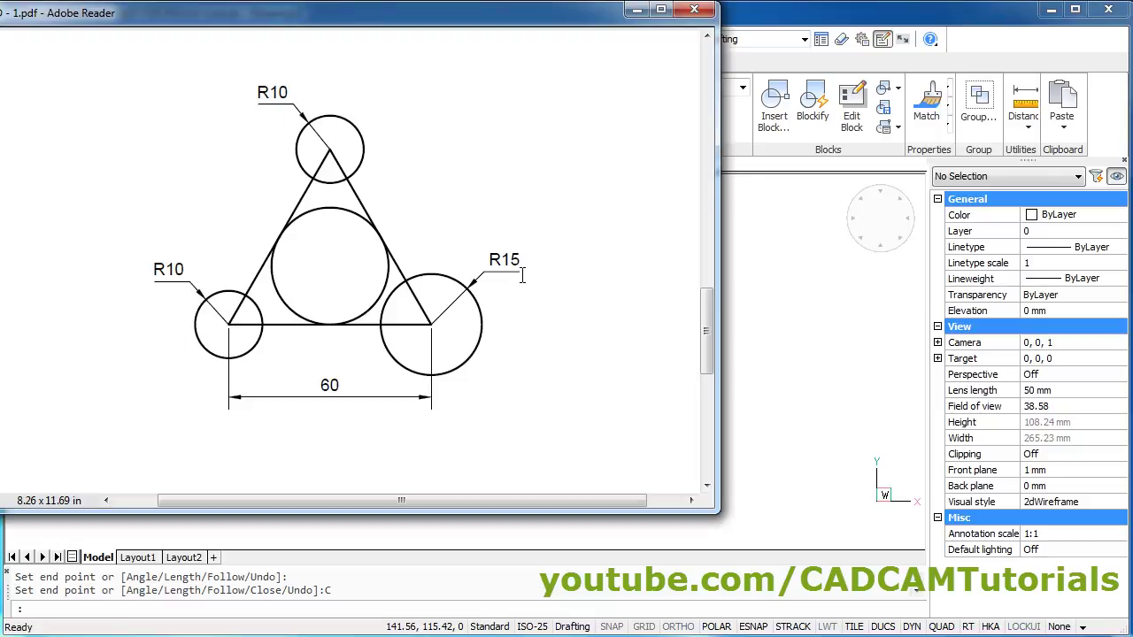
pyautogui.click(848, 349)
pyautogui.click(698, 395)
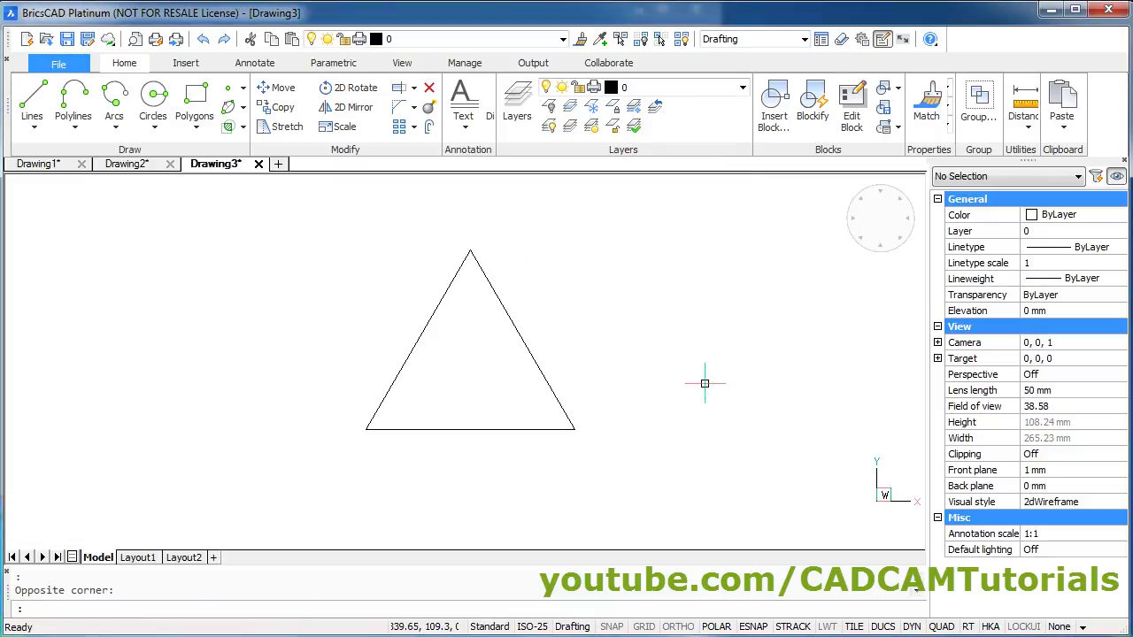
pyautogui.click(153, 93)
pyautogui.click(365, 429)
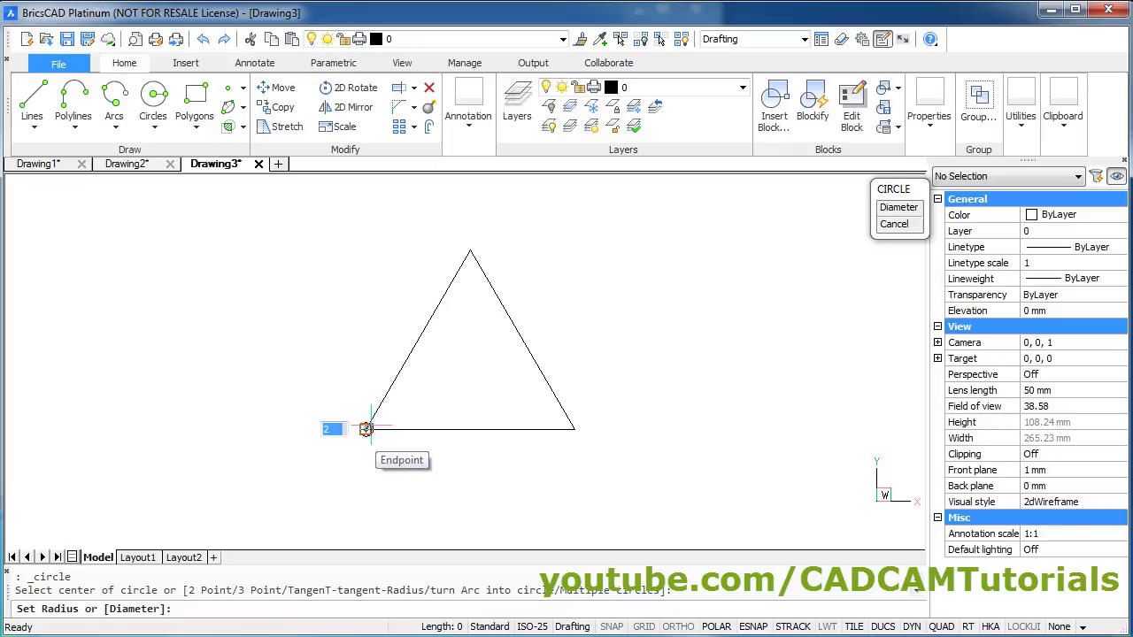
pyautogui.write('10')
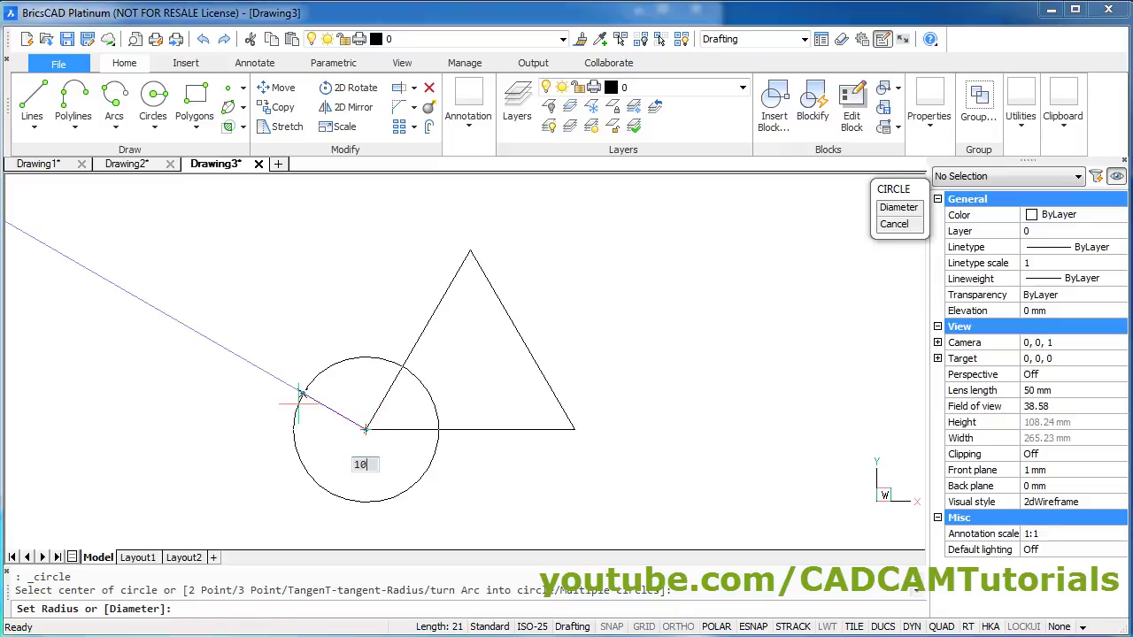
pyautogui.press('Return')
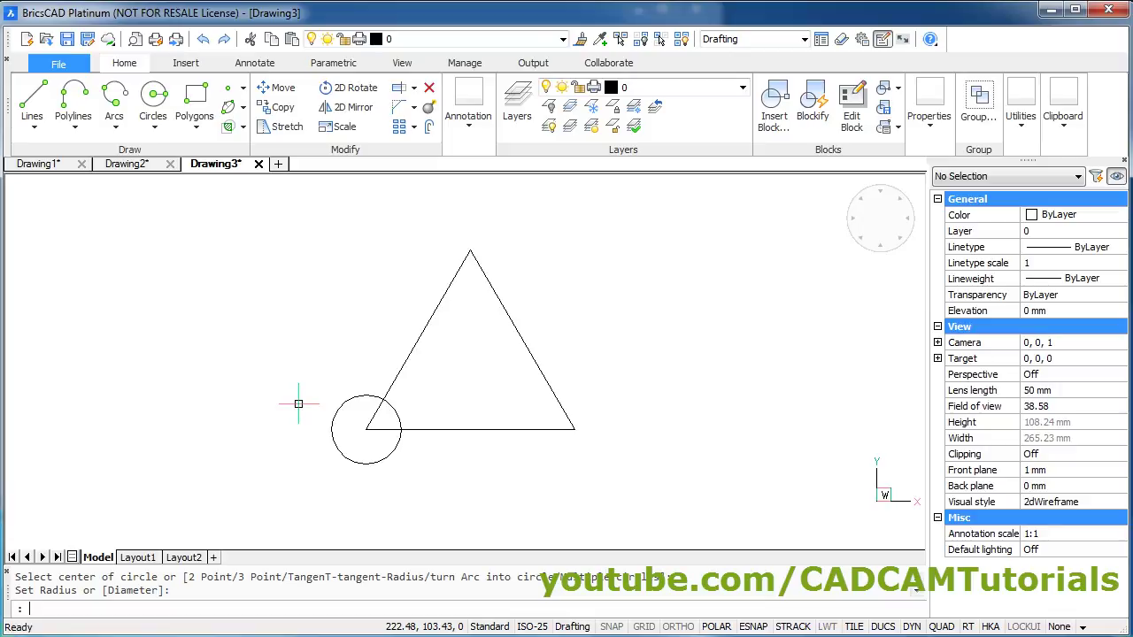
# - Add a radius-10 circle on the top corner and a radius-15 circle on the lower-right corner
pyautogui.press('Return')
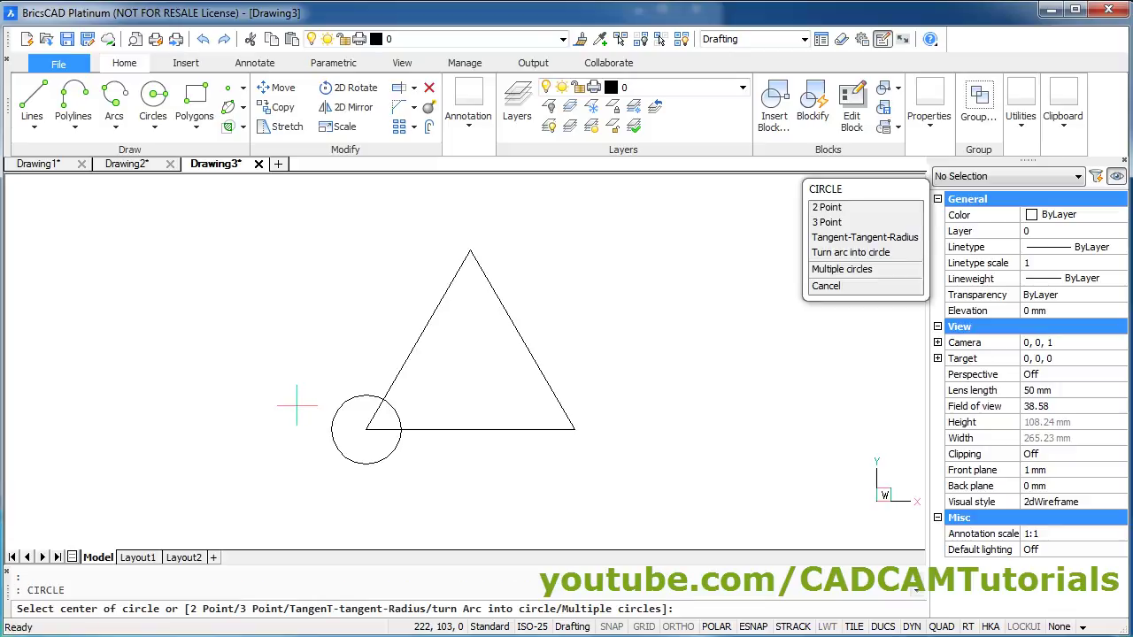
pyautogui.click(470, 250)
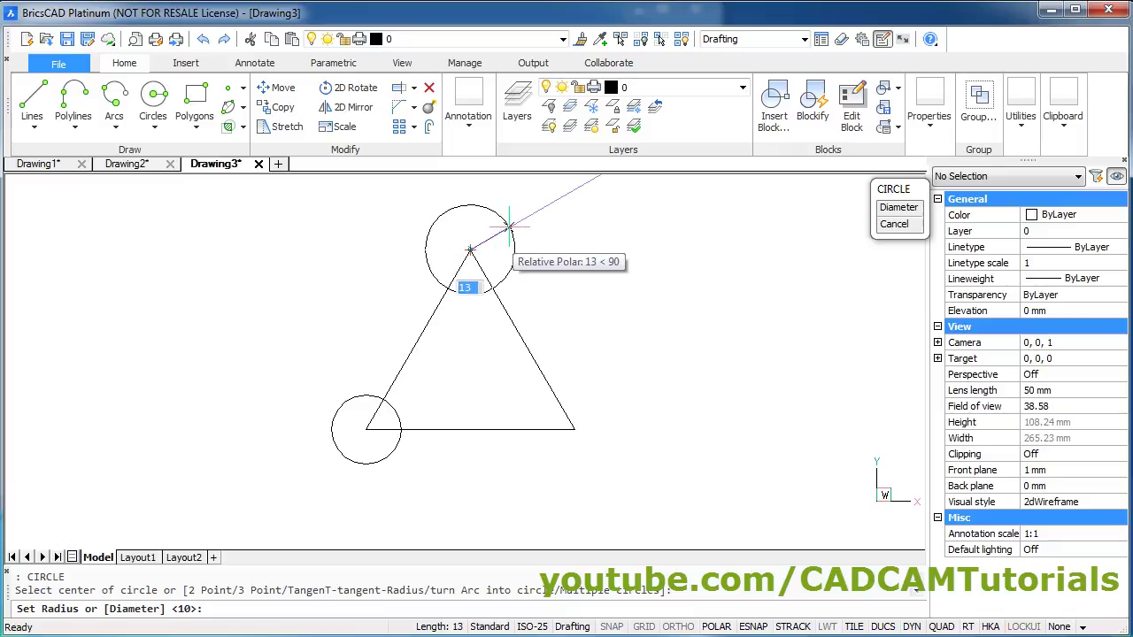
pyautogui.write('10')
pyautogui.press('Return')
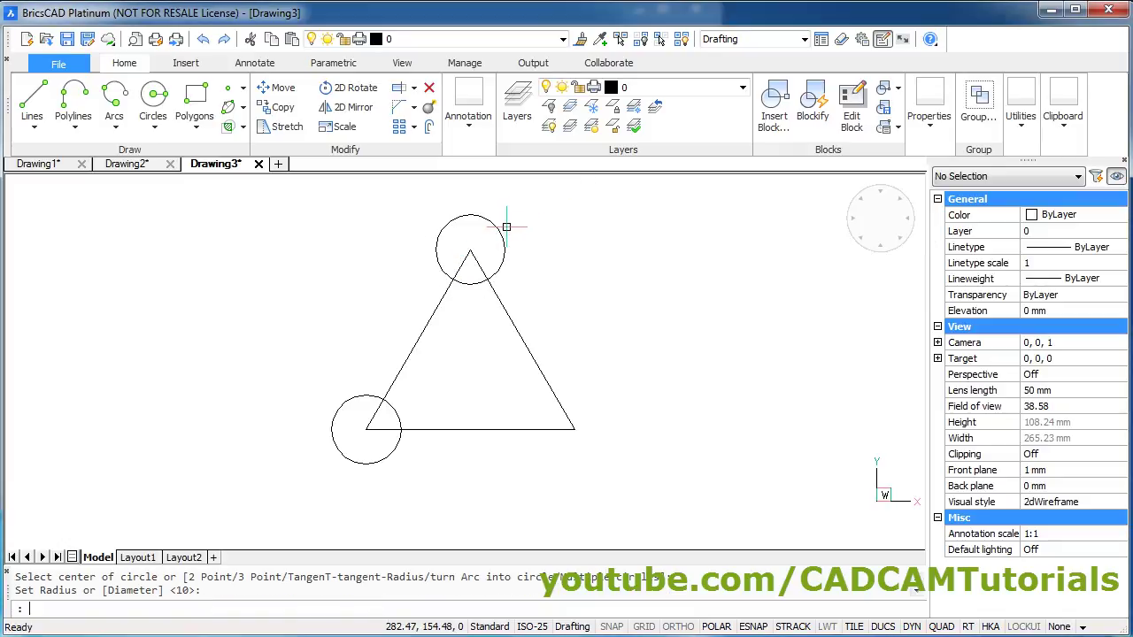
pyautogui.press('Return')
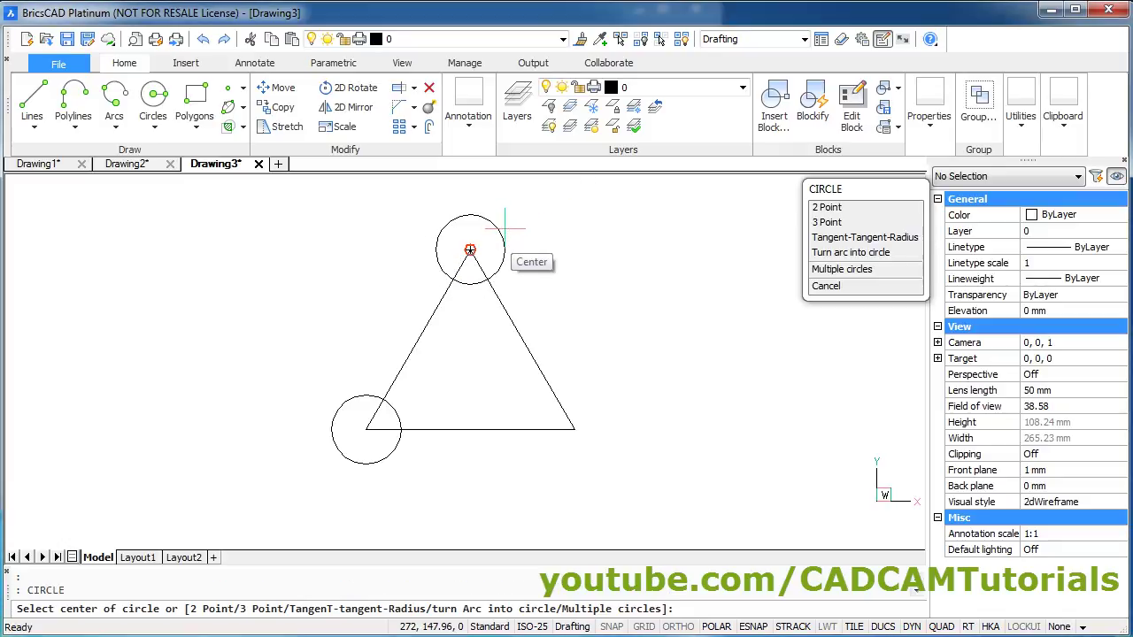
pyautogui.click(574, 429)
pyautogui.write('1')
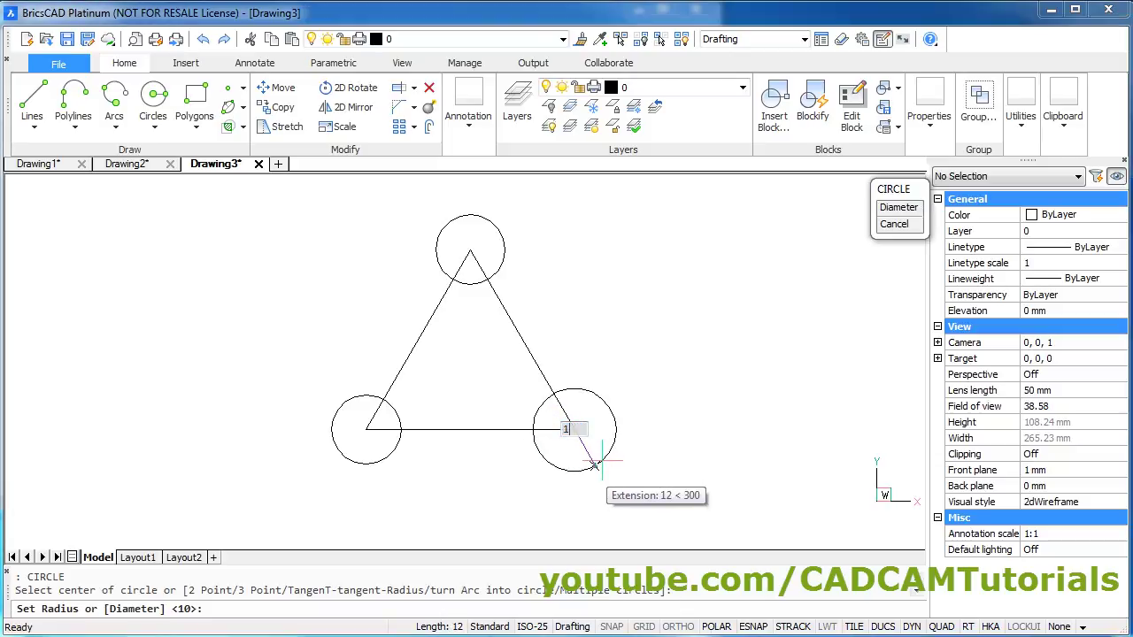
pyautogui.write('5')
pyautogui.press('Return')
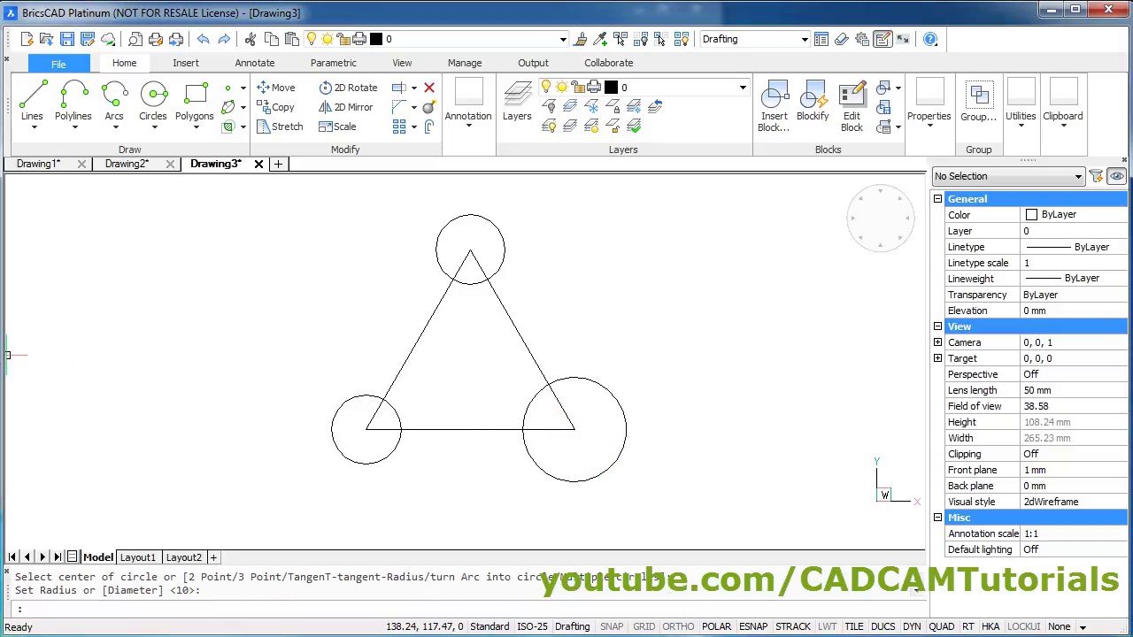
pyautogui.hotkey('alt', 'Tab')
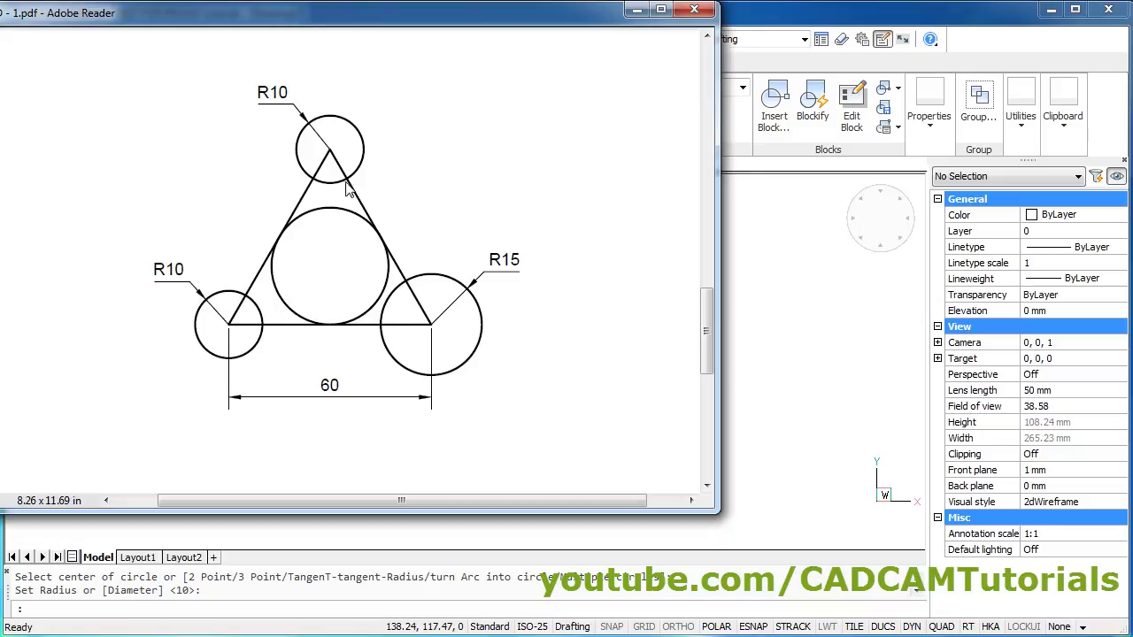
pyautogui.click(772, 10)
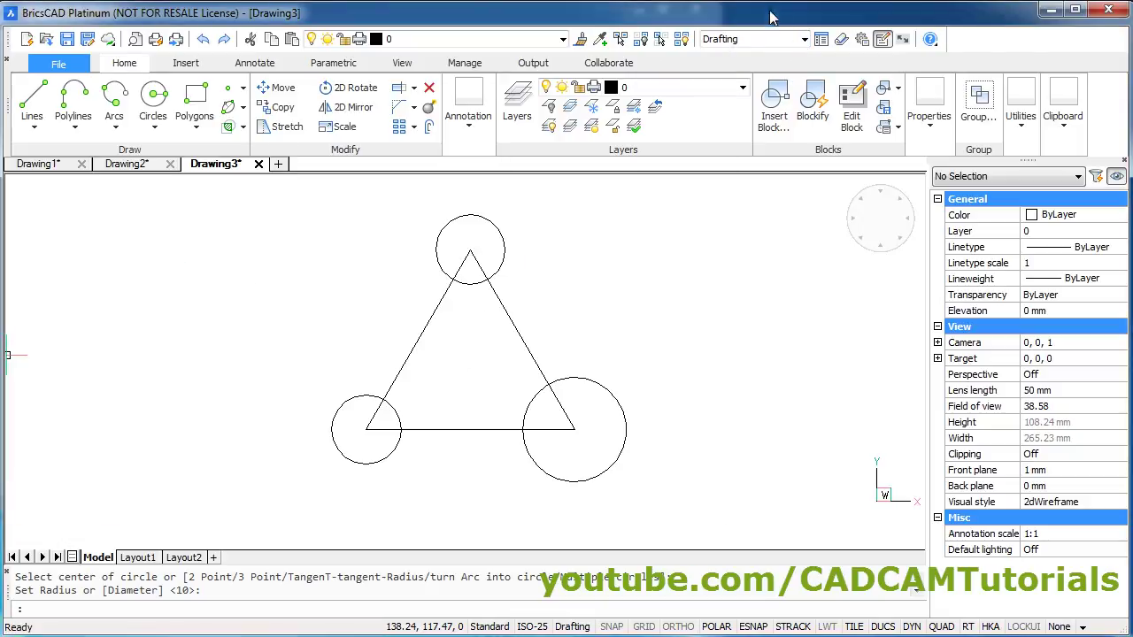
# - Draw lines from each lower corner to the opposite side's midpoint, undoing one misplaced segment
pyautogui.click(33, 105)
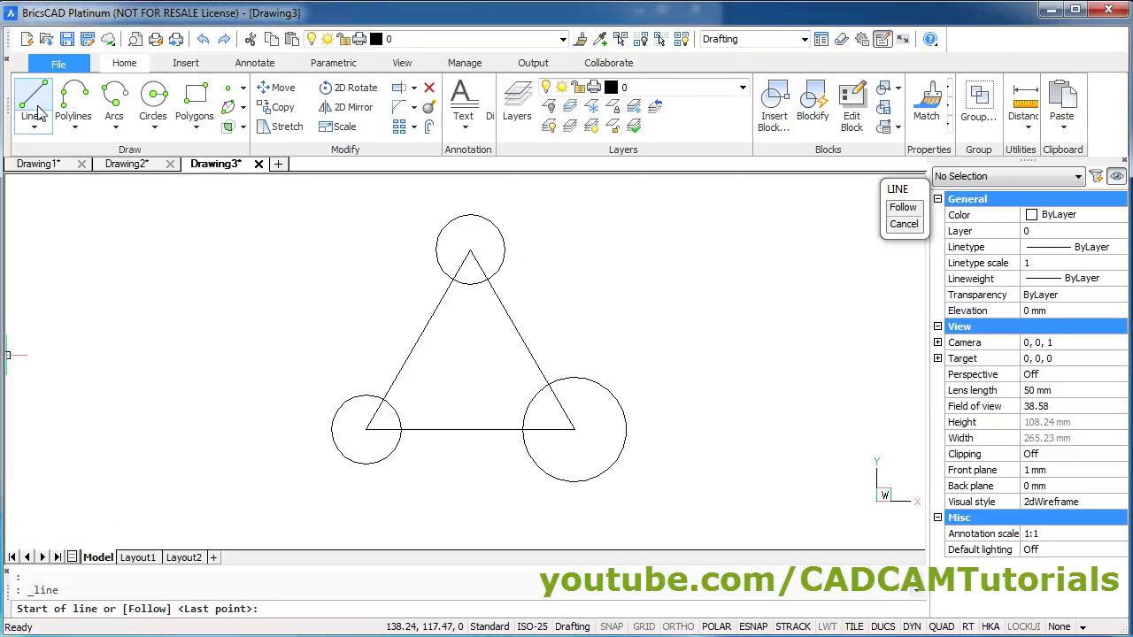
pyautogui.click(365, 429)
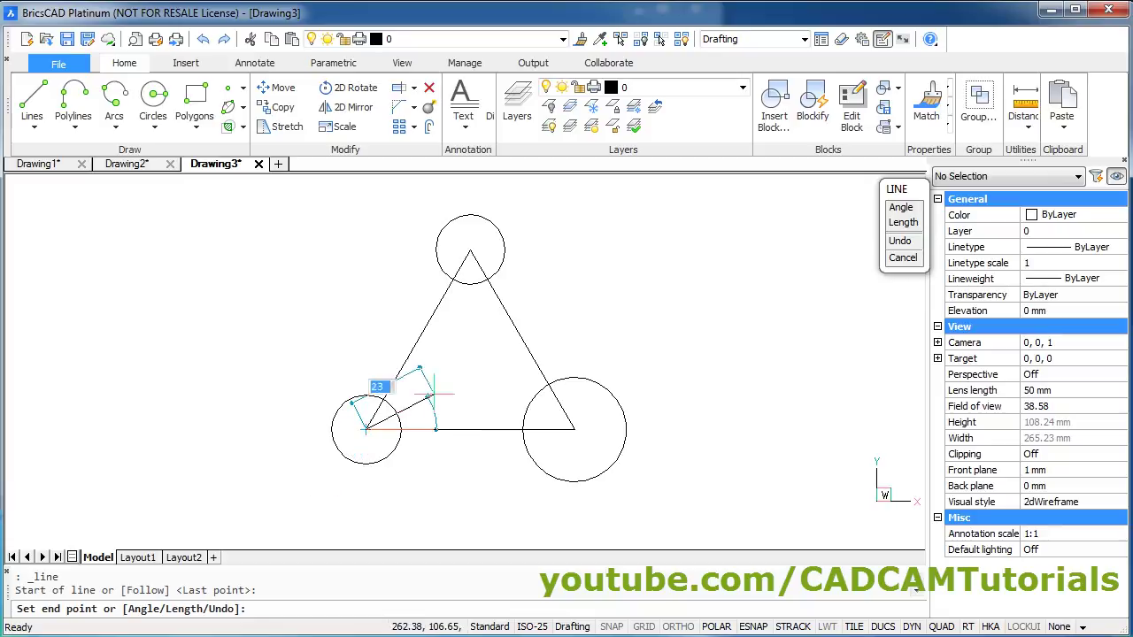
pyautogui.click(523, 338)
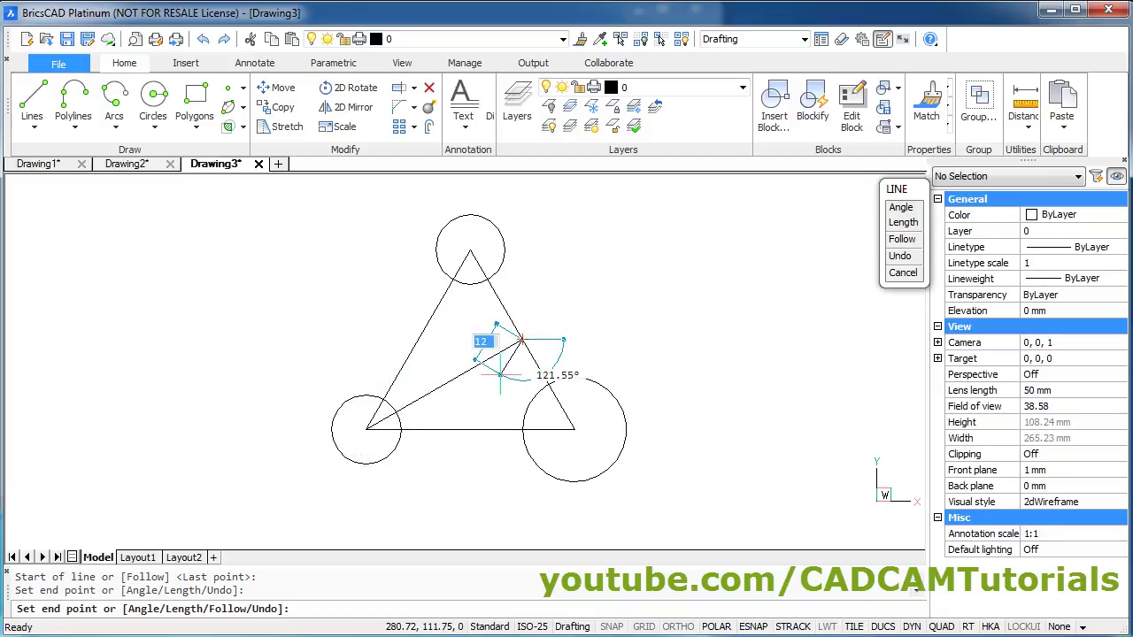
pyautogui.press('Return')
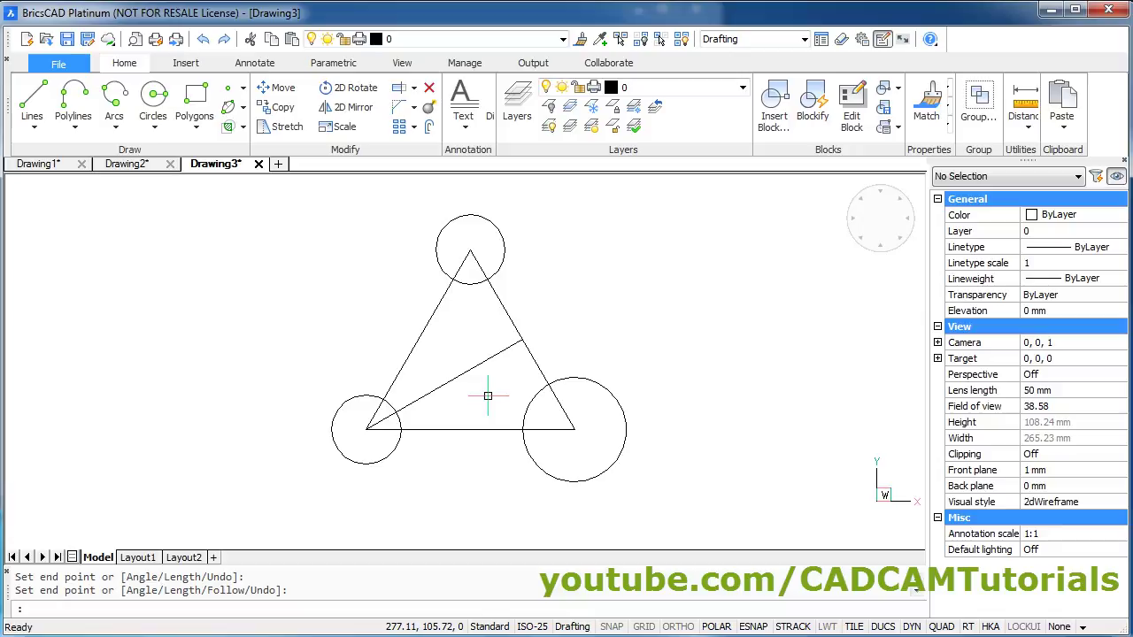
pyautogui.press('Return')
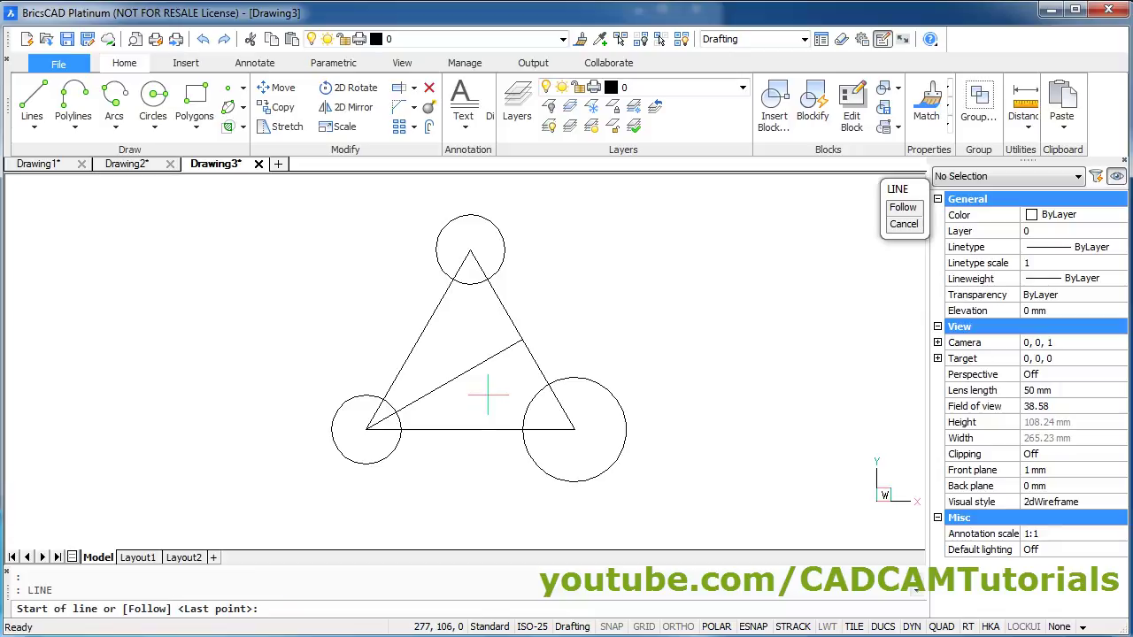
pyautogui.click(573, 429)
pyautogui.click(409, 339)
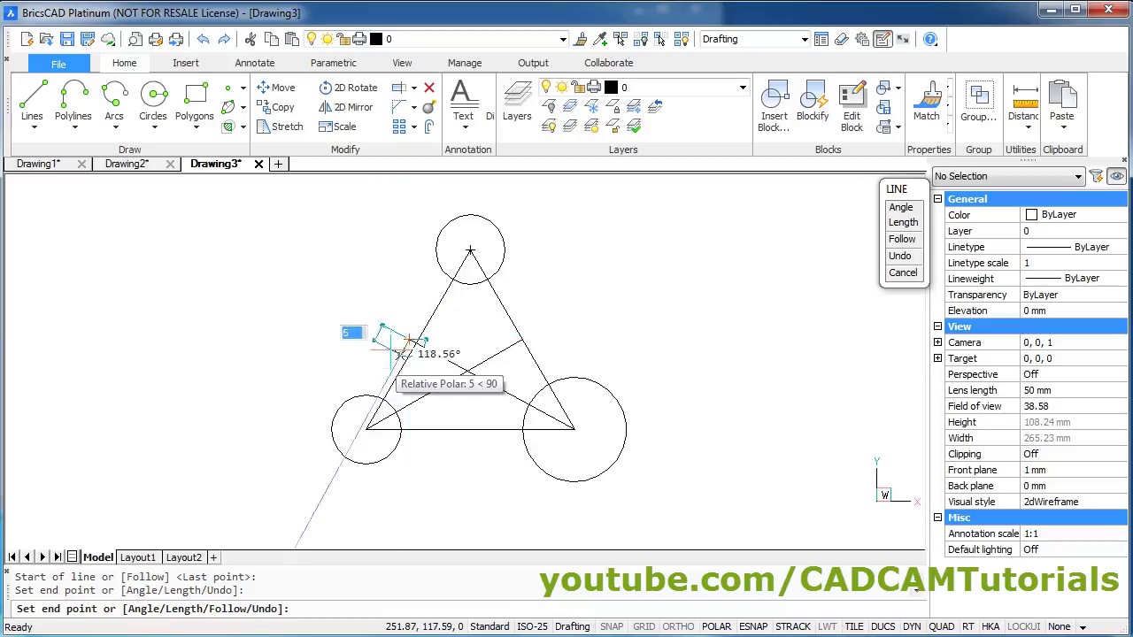
pyautogui.click(899, 258)
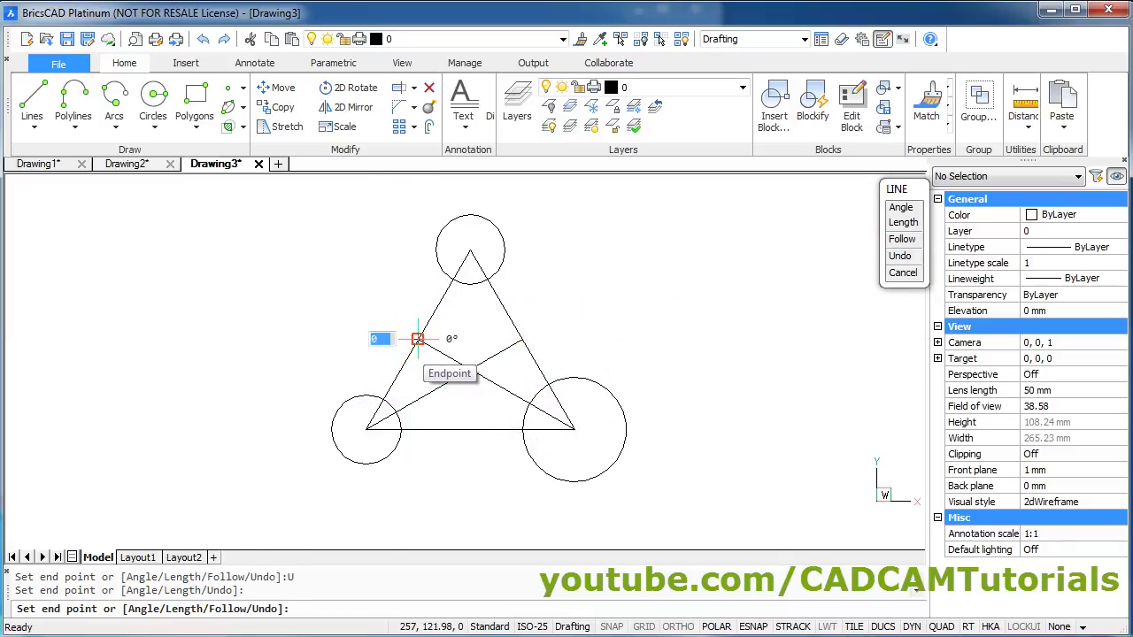
pyautogui.press('Return')
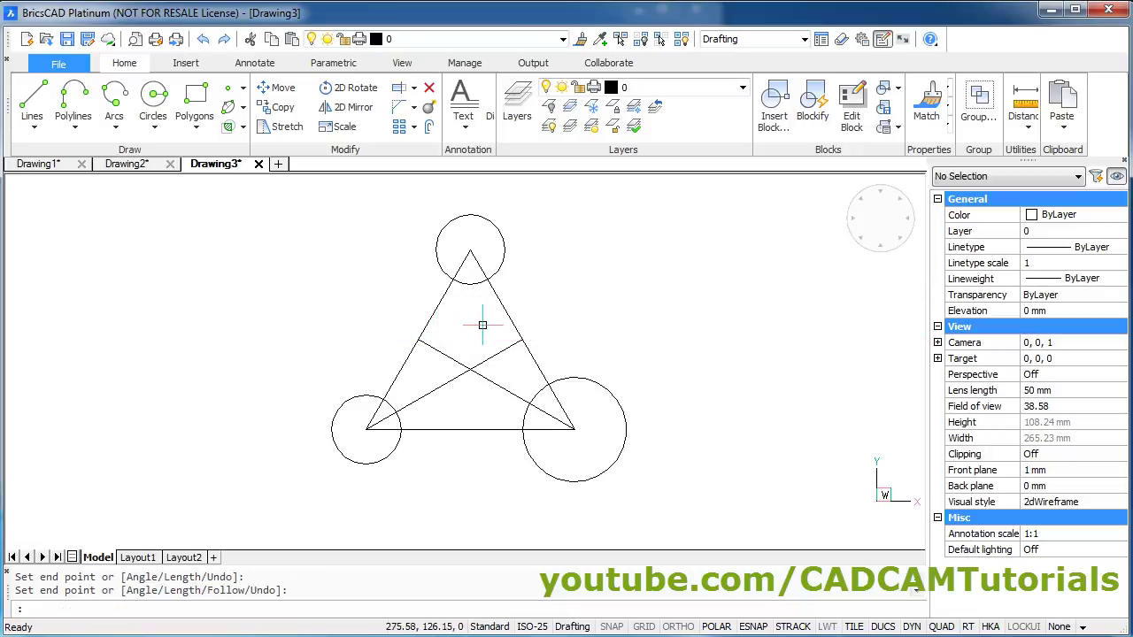
# - Draw a circle centred at the lines' intersection, its radius reaching the base midpoint
pyautogui.click(153, 99)
pyautogui.click(470, 367)
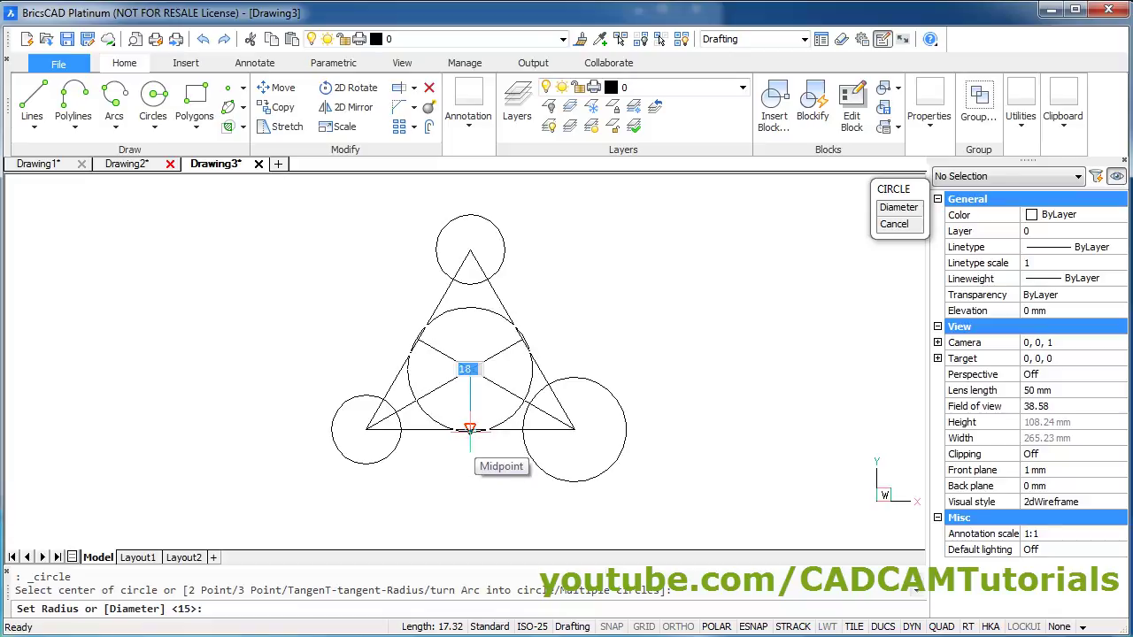
pyautogui.click(469, 428)
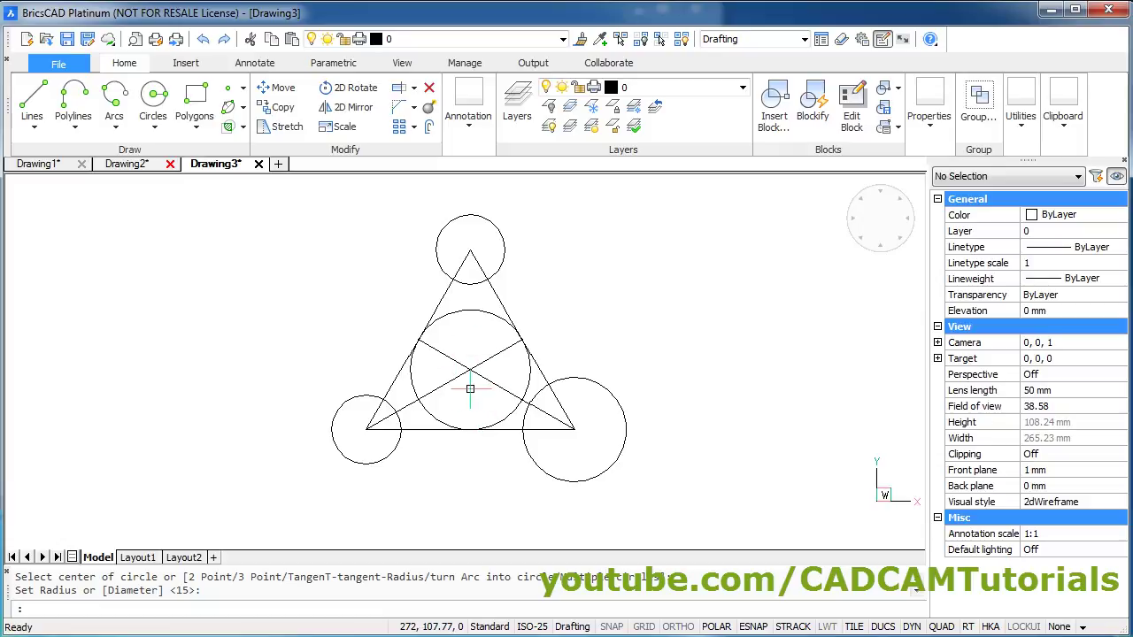
# - Erase the two crossing construction lines and zoom to fit the whole drawing
pyautogui.click(428, 89)
pyautogui.click(474, 363)
pyautogui.click(491, 359)
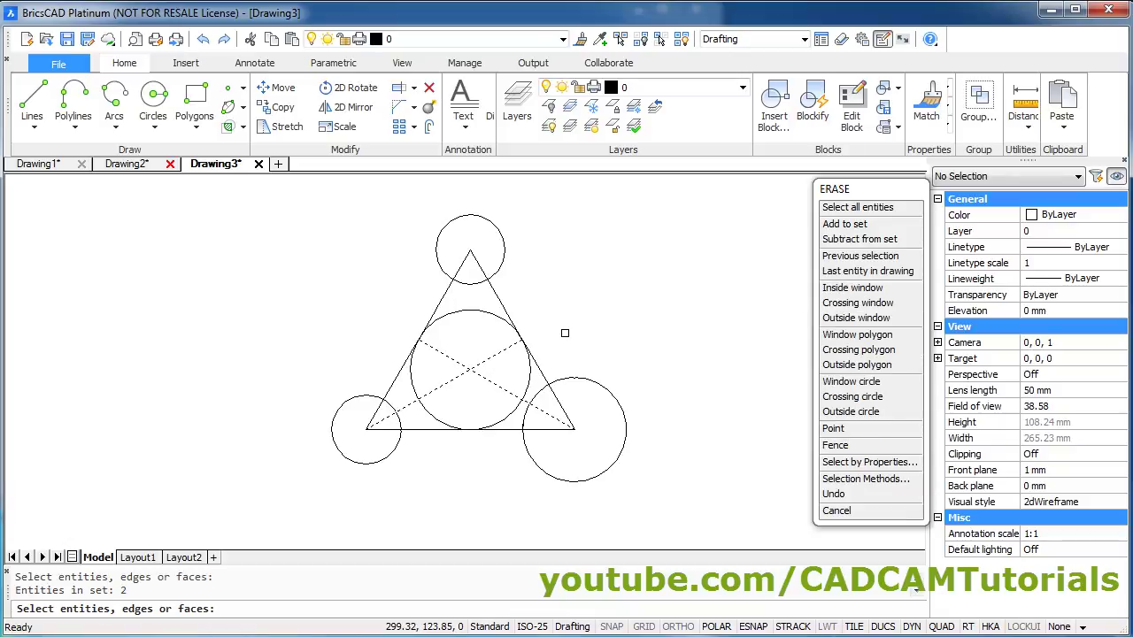
pyautogui.press('Return')
pyautogui.scroll(2, 540, 323)
pyautogui.scroll(1, 596, 324)
pyautogui.scroll(-1, 599, 325)
pyautogui.middleClick(597, 331)
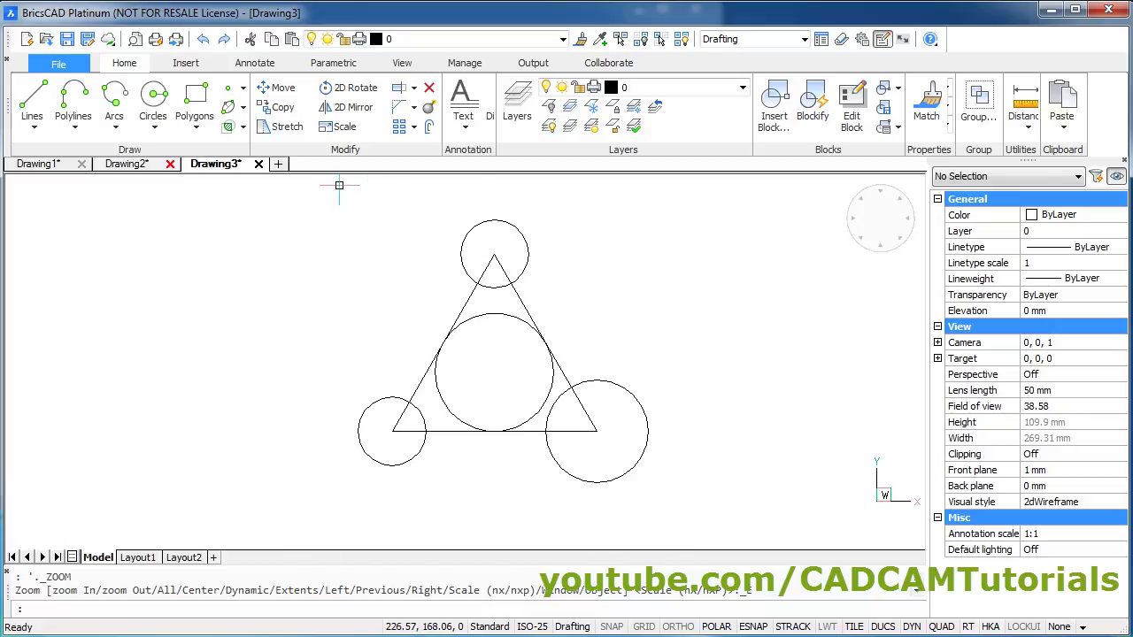
# - Start blank Drawing4 and scroll the reference PDF to the page 2 pulley drawing
pyautogui.click(279, 166)
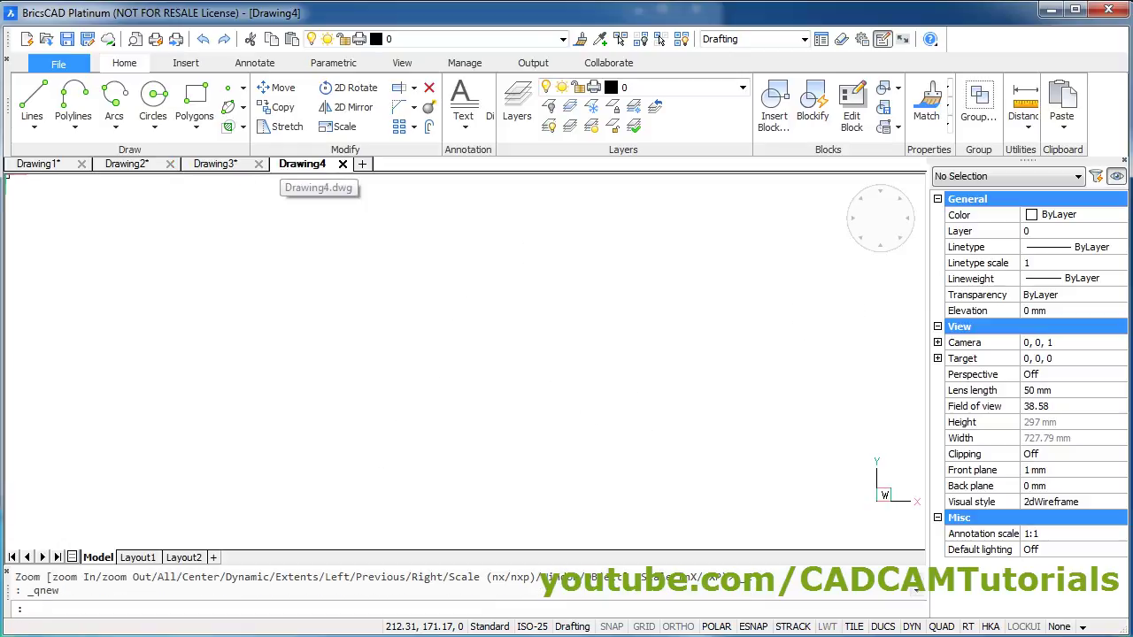
pyautogui.hotkey('alt', 'Tab')
pyautogui.moveTo(713, 343); pyautogui.dragTo(710, 427)
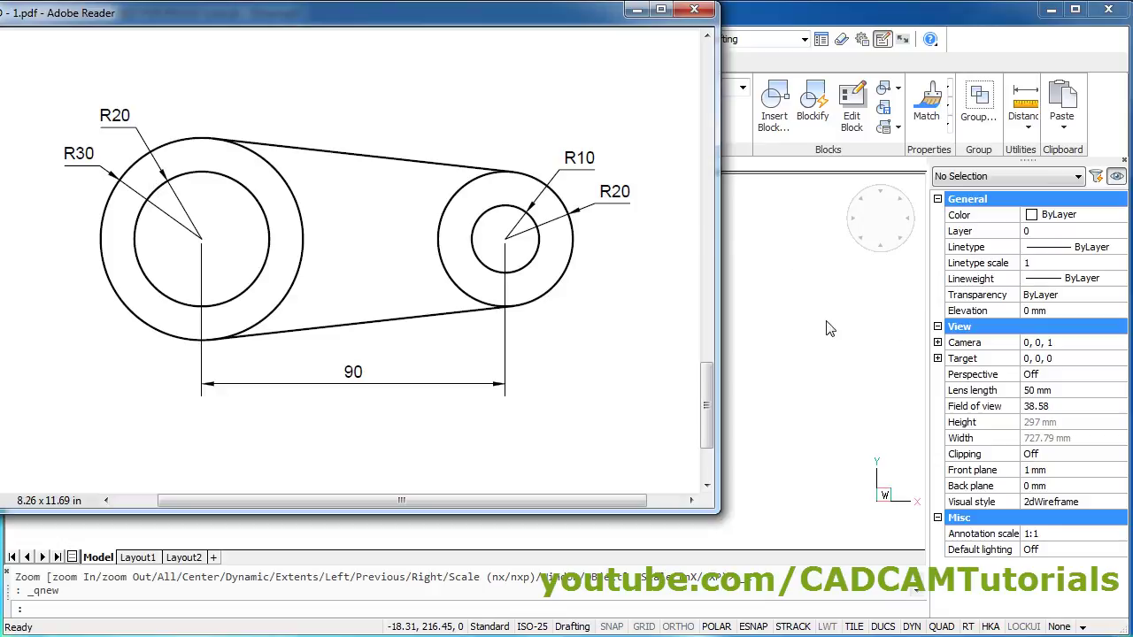
pyautogui.click(777, 22)
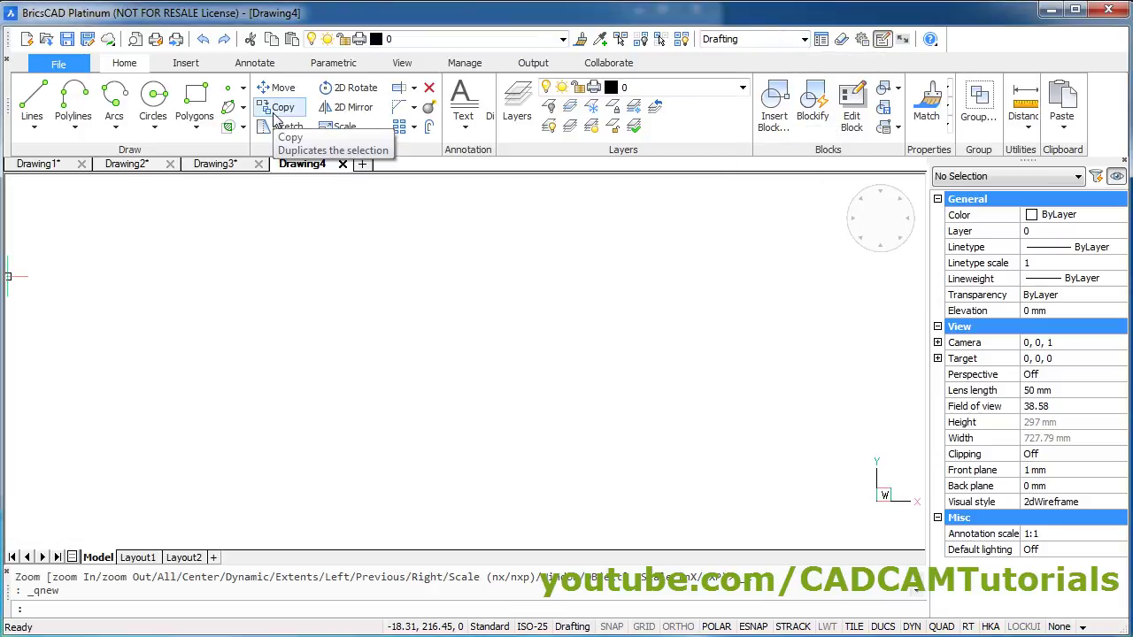
# - Draw a radius-20 circle and a concentric radius-30 circle, then zoom in to frame them
pyautogui.click(158, 95)
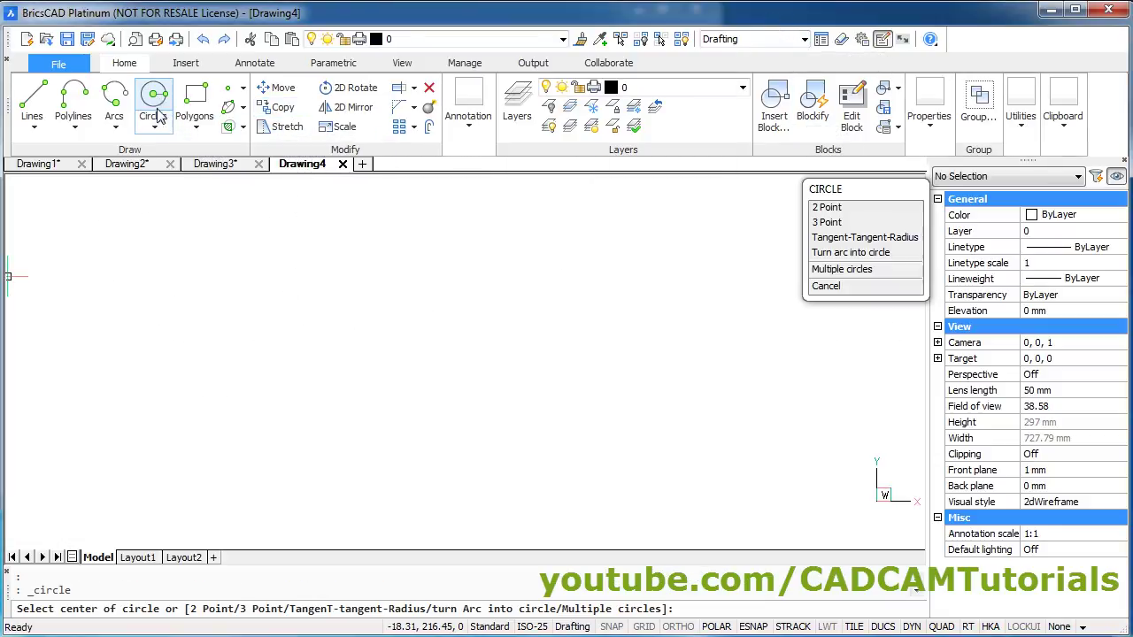
pyautogui.click(257, 358)
pyautogui.write('20')
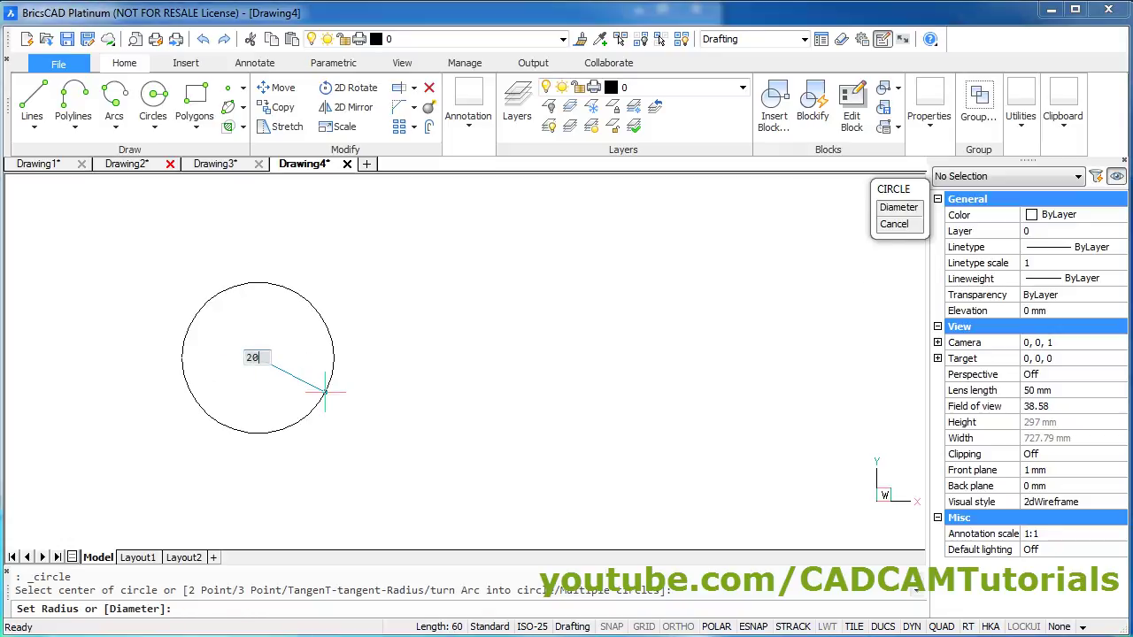
pyautogui.press('Return')
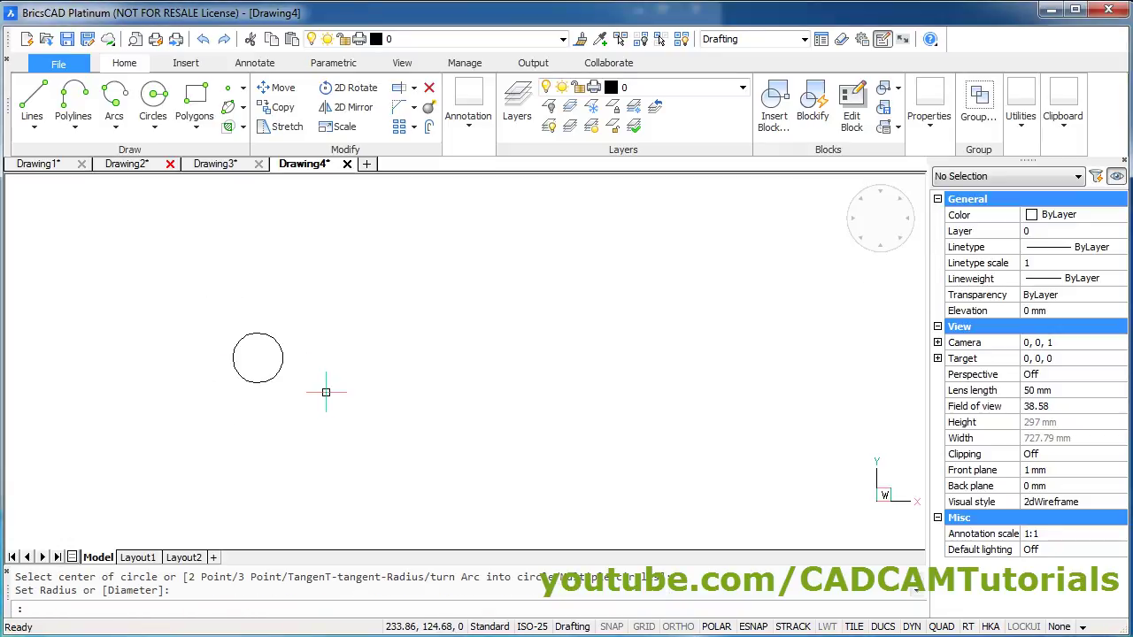
pyautogui.press('Return')
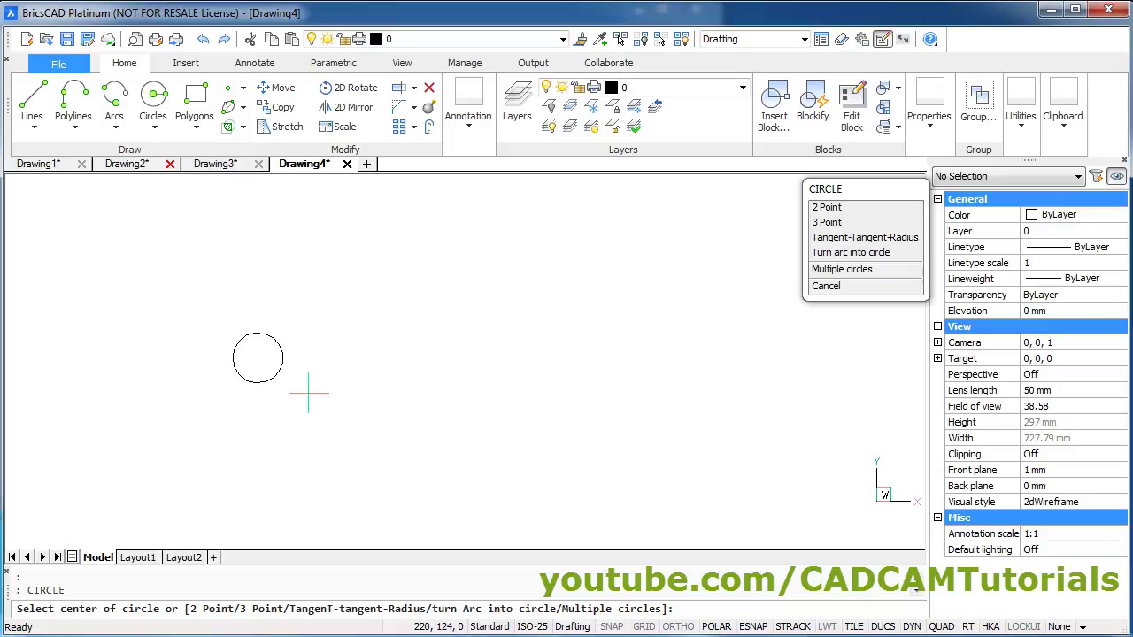
pyautogui.click(257, 358)
pyautogui.write('30')
pyautogui.press('Return')
pyautogui.scroll(1, 221, 357)
pyautogui.scroll(2, 253, 366)
pyautogui.scroll(1, 194, 348)
pyautogui.moveTo(454, 394); pyautogui.dragTo(472, 391, button='middle')
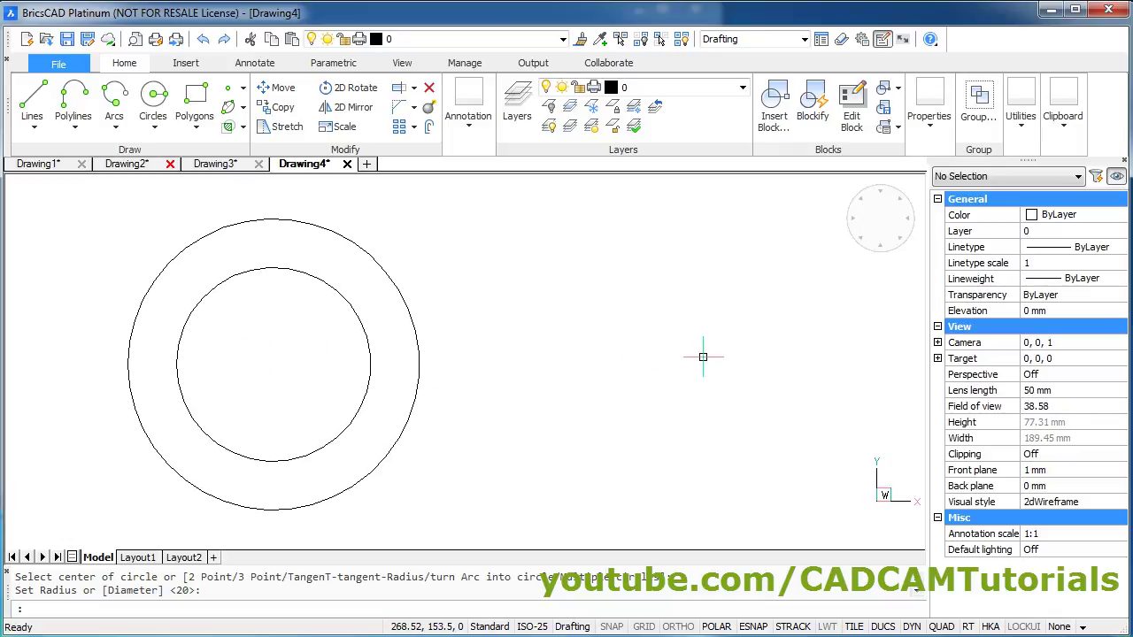
# - Draw a horizontal line about 90 units right from the pulley's centre, then check the reference PDF
pyautogui.click(35, 105)
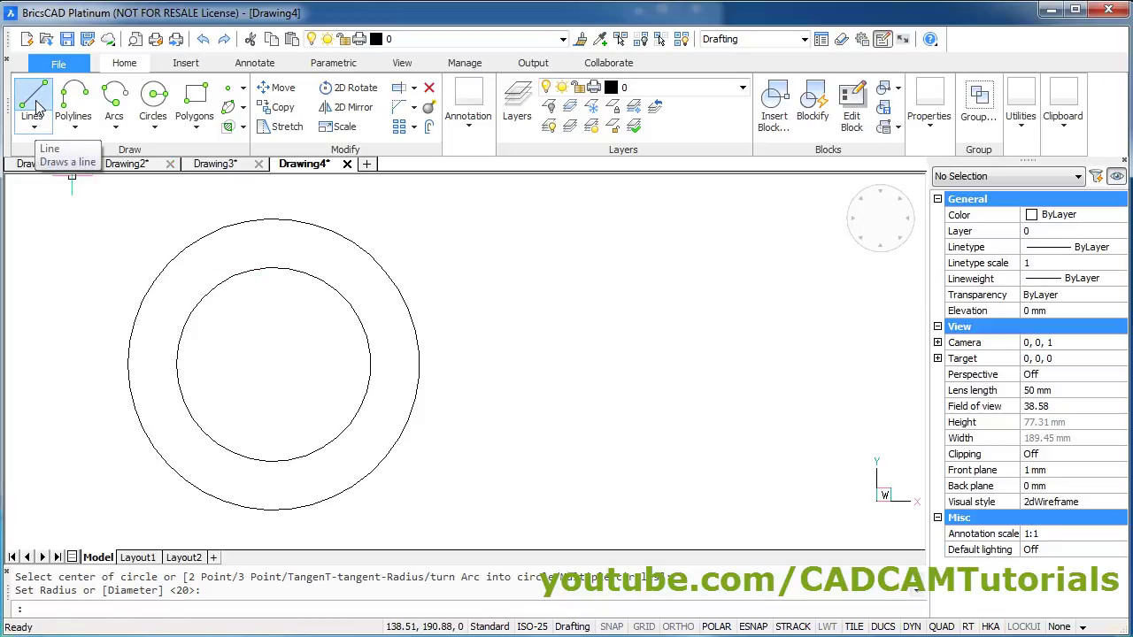
pyautogui.click(274, 370)
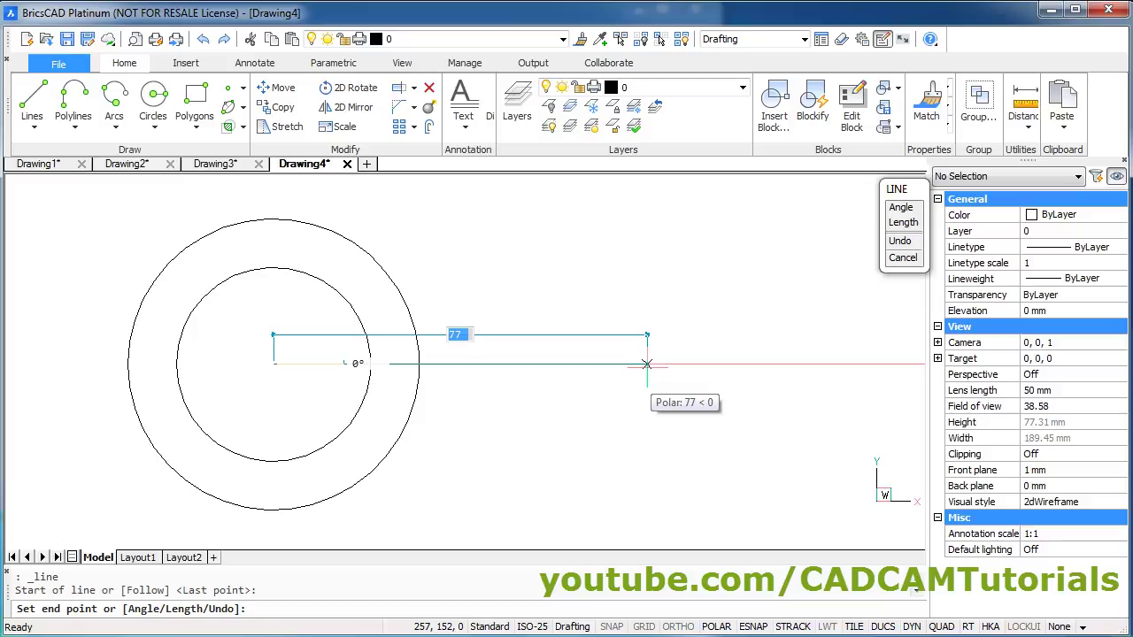
pyautogui.click(647, 363)
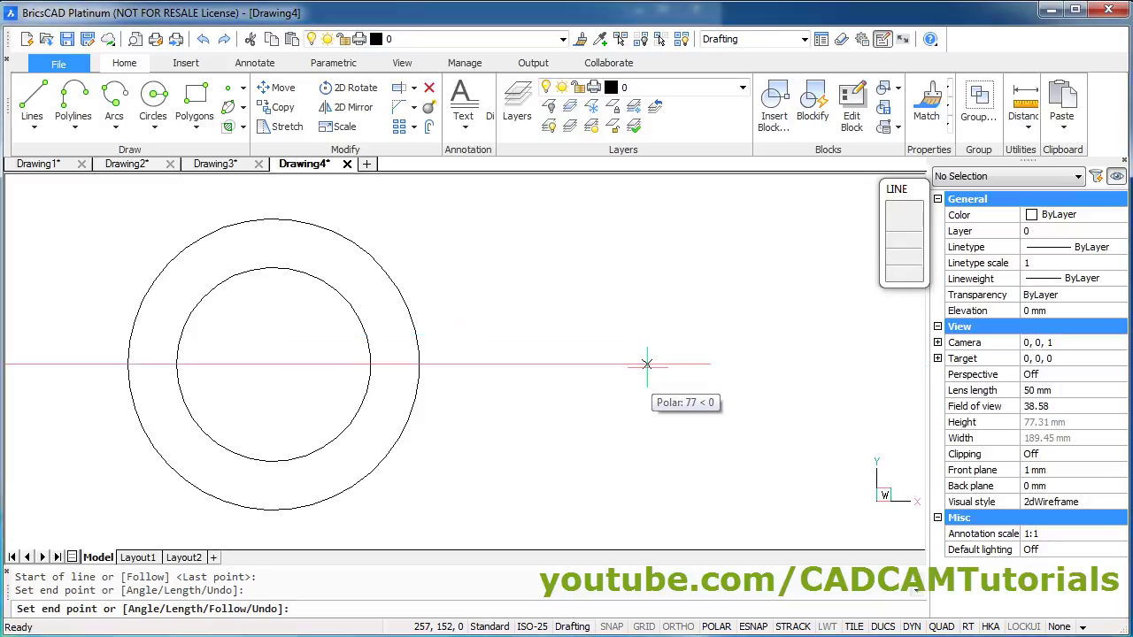
pyautogui.press('Return')
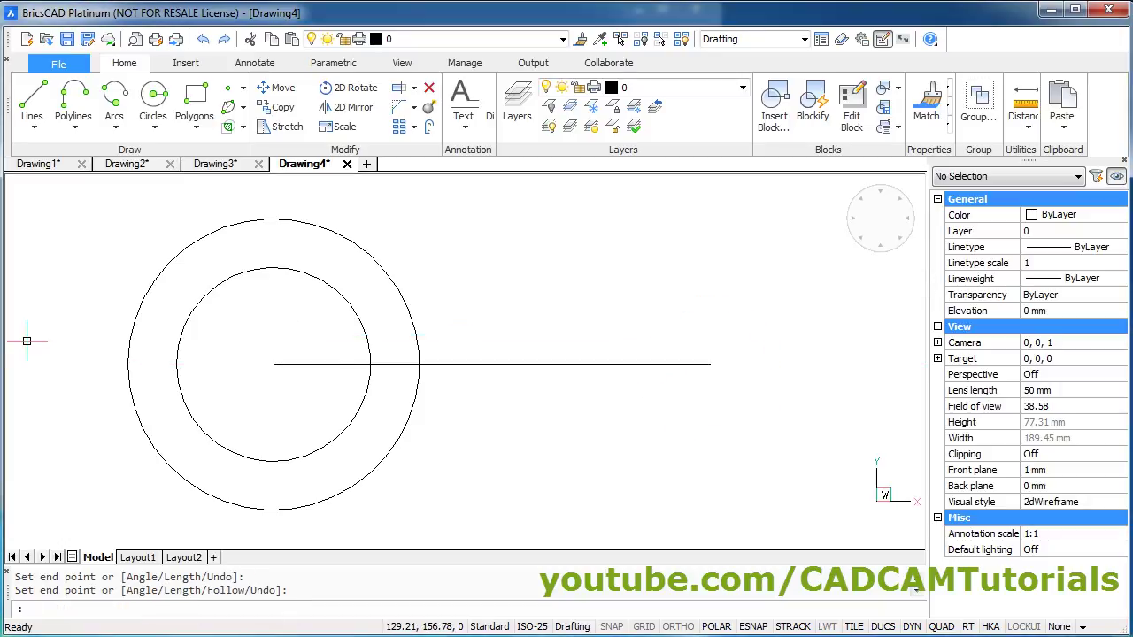
pyautogui.hotkey('alt', 'Tab')
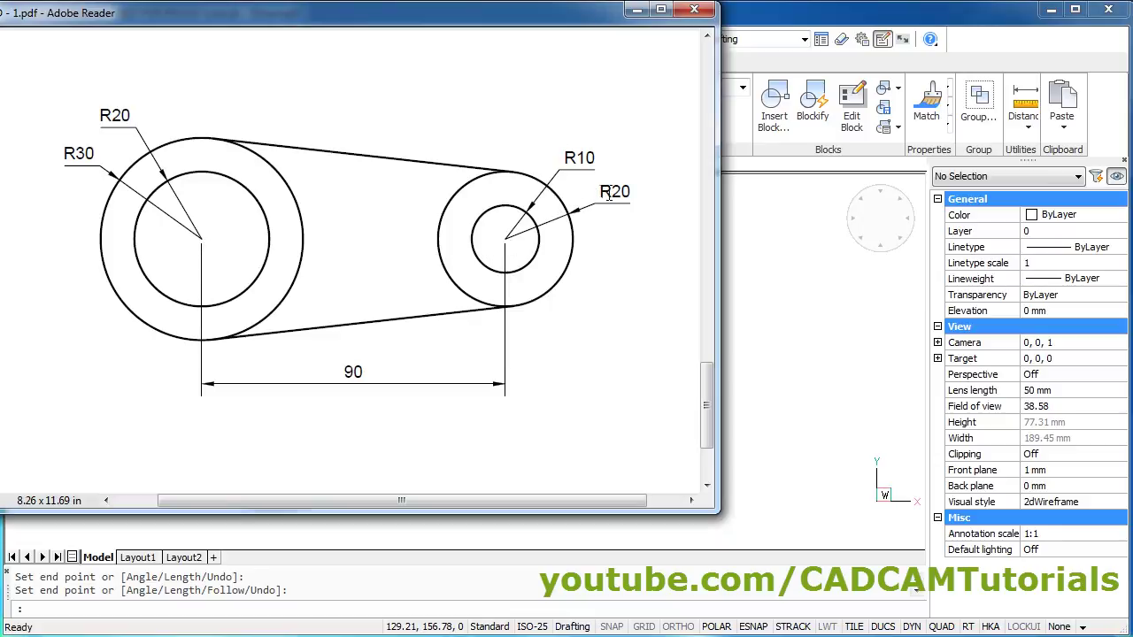
# - Draw concentric radius-10 and radius-20 circles at the horizontal line's right endpoint
pyautogui.click(952, 18)
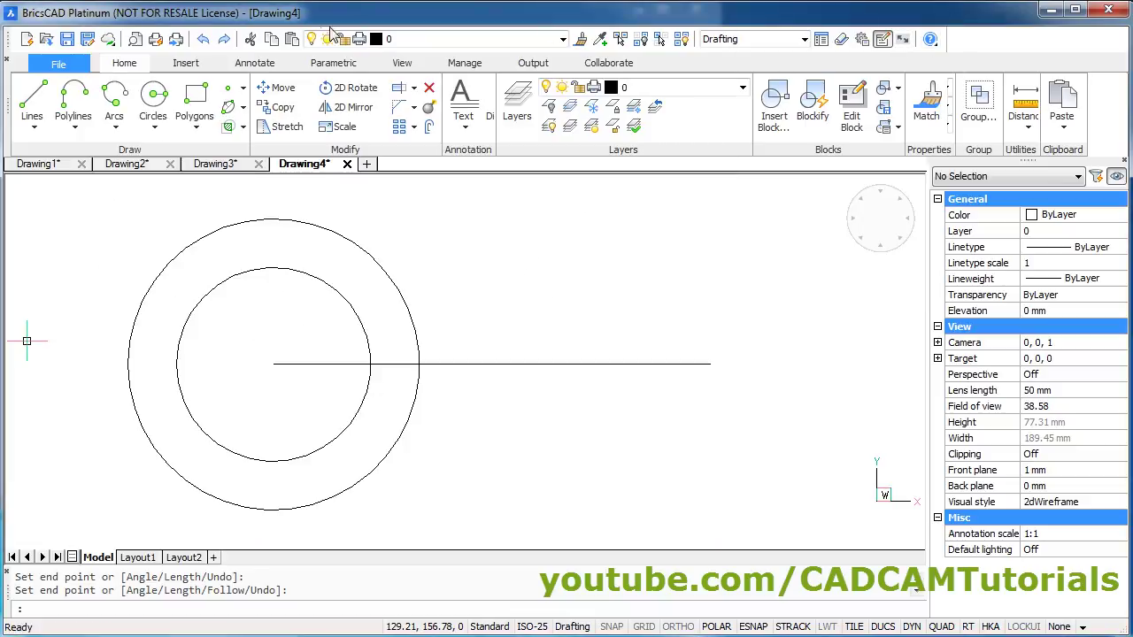
pyautogui.click(154, 96)
pyautogui.click(709, 363)
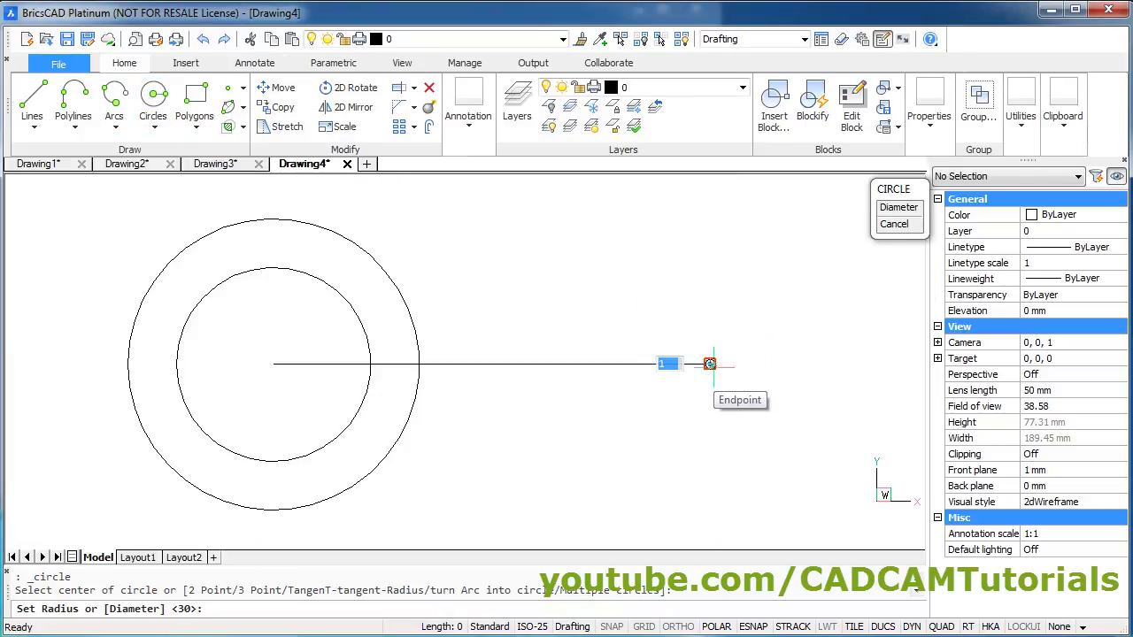
pyautogui.write('1')
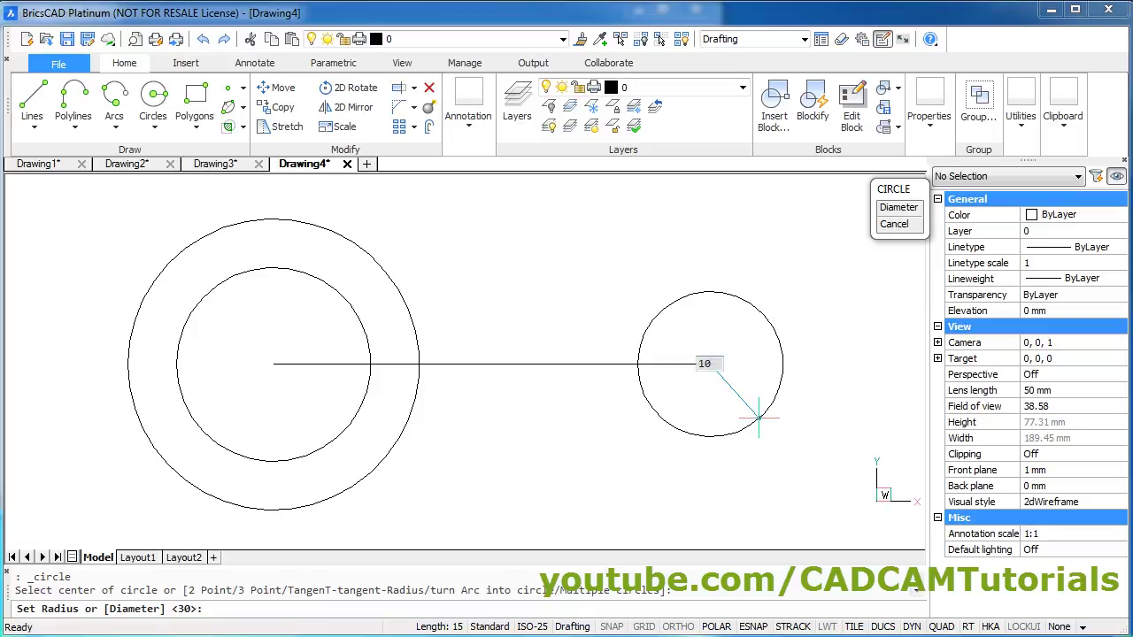
pyautogui.press('Return')
pyautogui.press('Return')
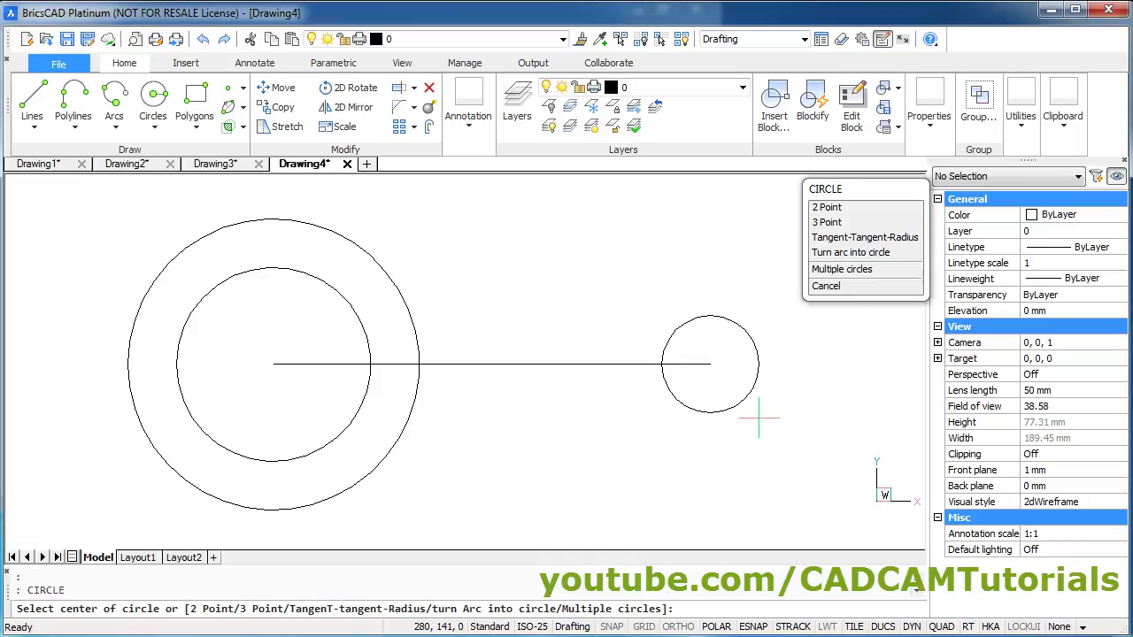
pyautogui.click(710, 363)
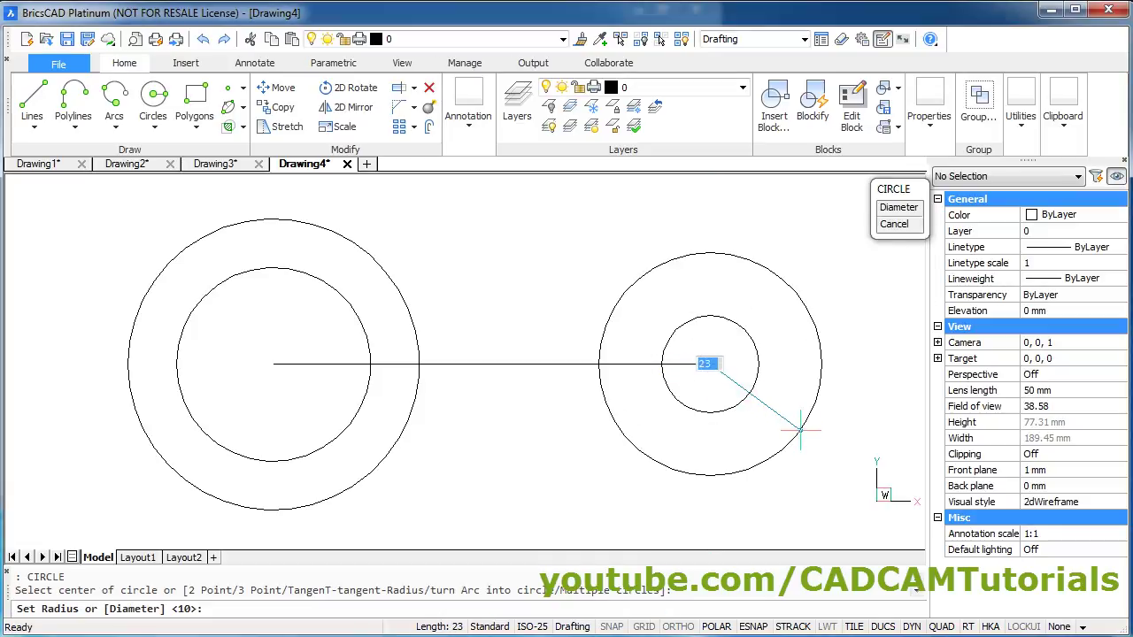
pyautogui.write('20')
pyautogui.press('Return')
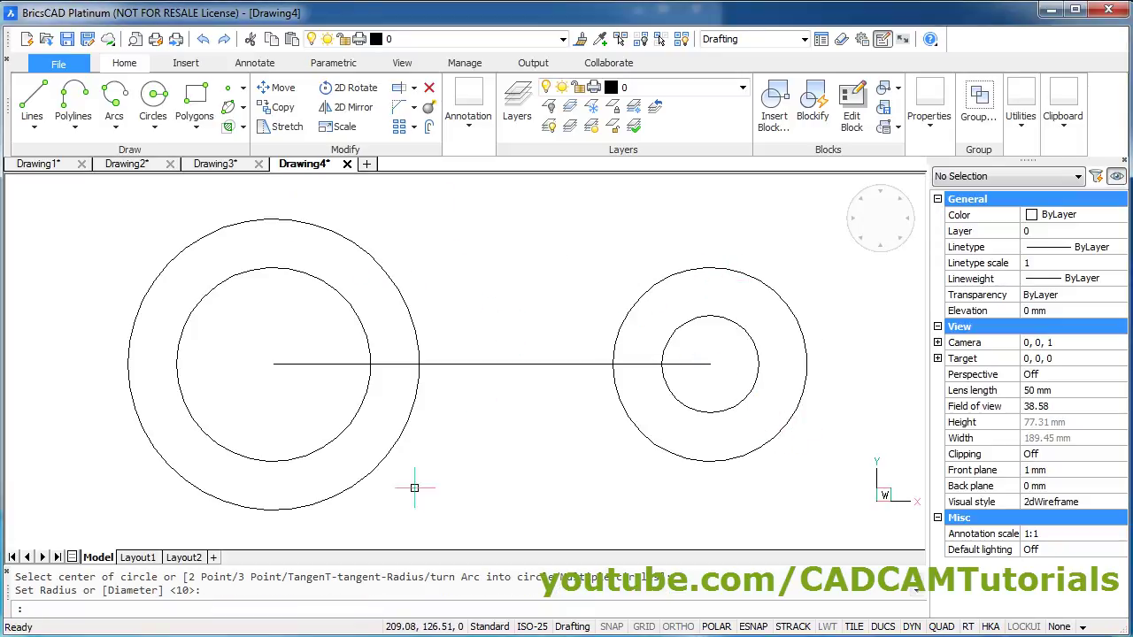
# - Draw the upper line tangent to both outer circles, from the left pulley to the right
pyautogui.click(44, 108)
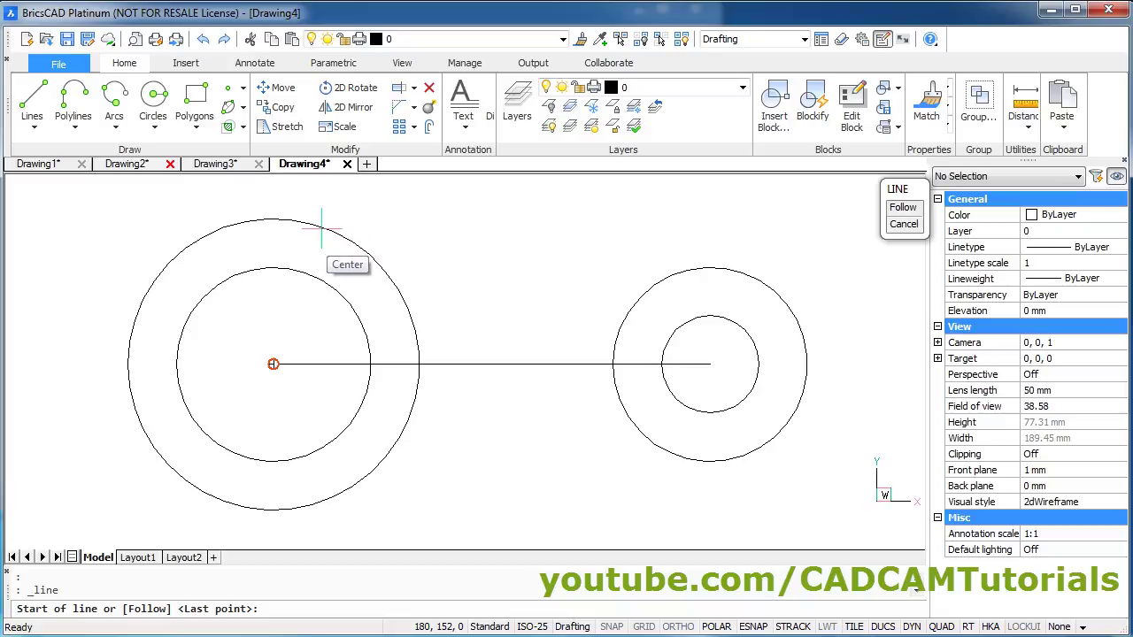
pyautogui.keyDown('shift'); pyautogui.rightClick(438, 217); pyautogui.keyUp('shift')
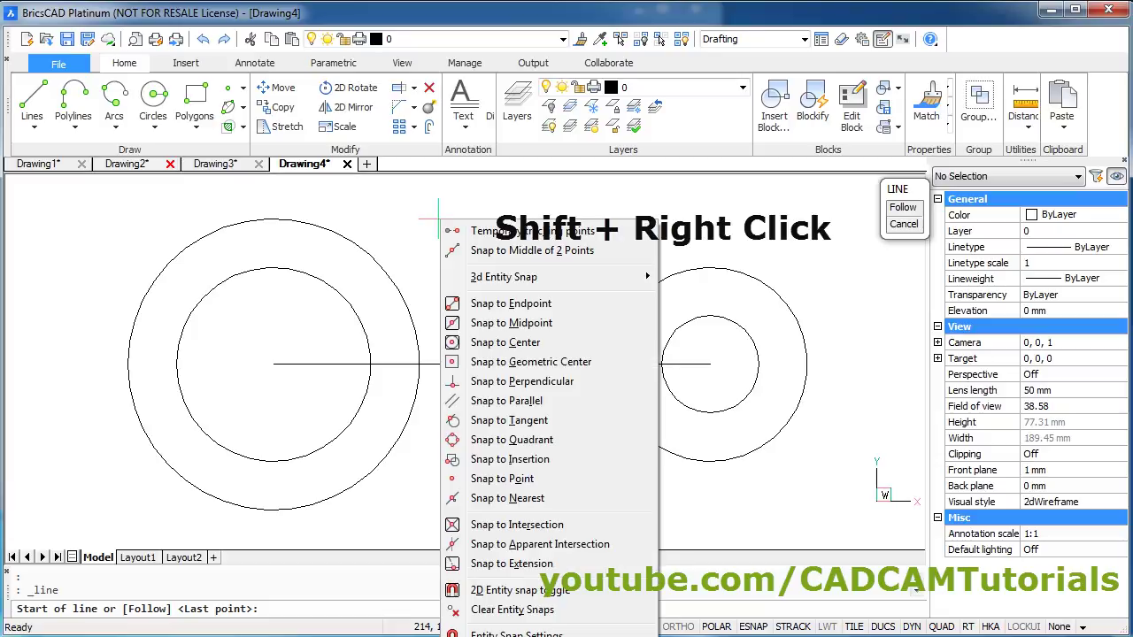
pyautogui.click(518, 423)
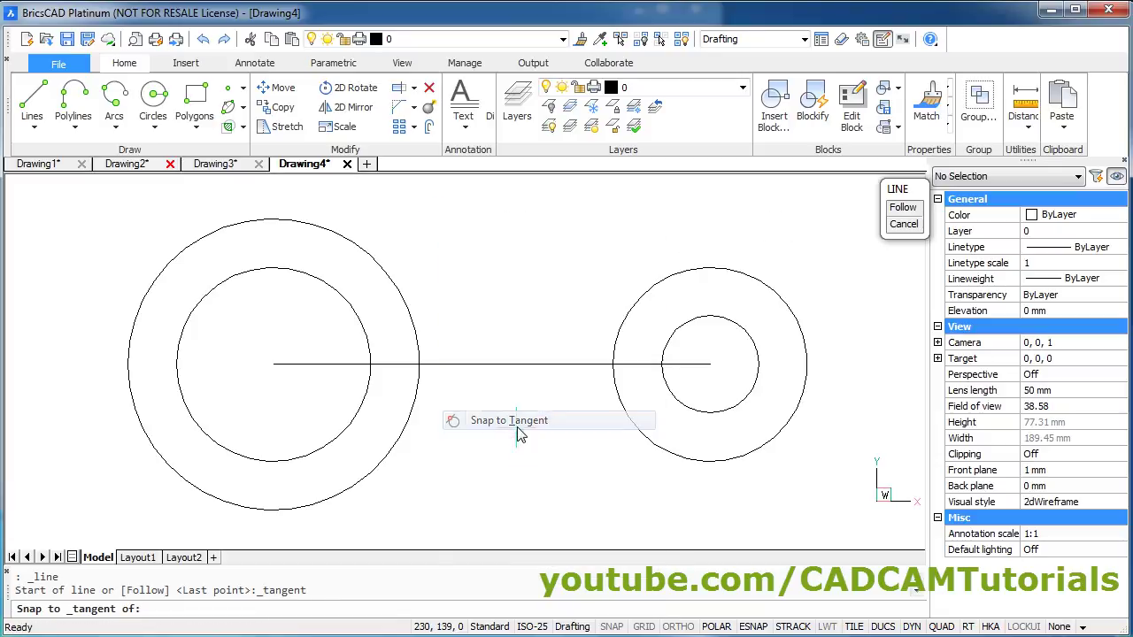
pyautogui.click(348, 243)
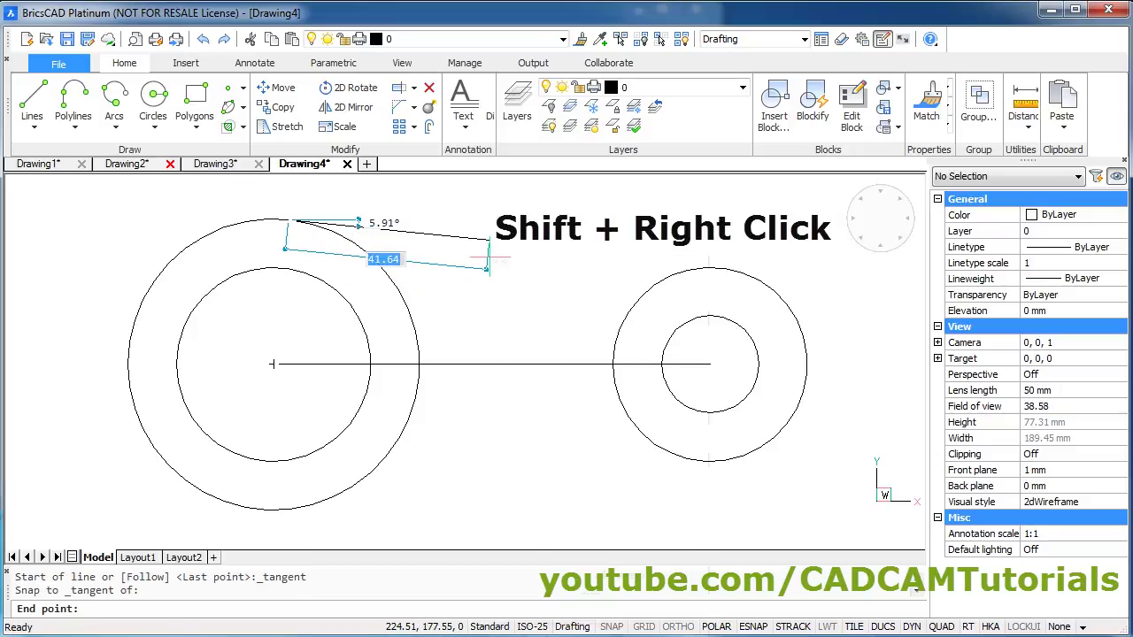
pyautogui.keyDown('shift'); pyautogui.rightClick(488, 240); pyautogui.keyUp('shift')
pyautogui.click(557, 452)
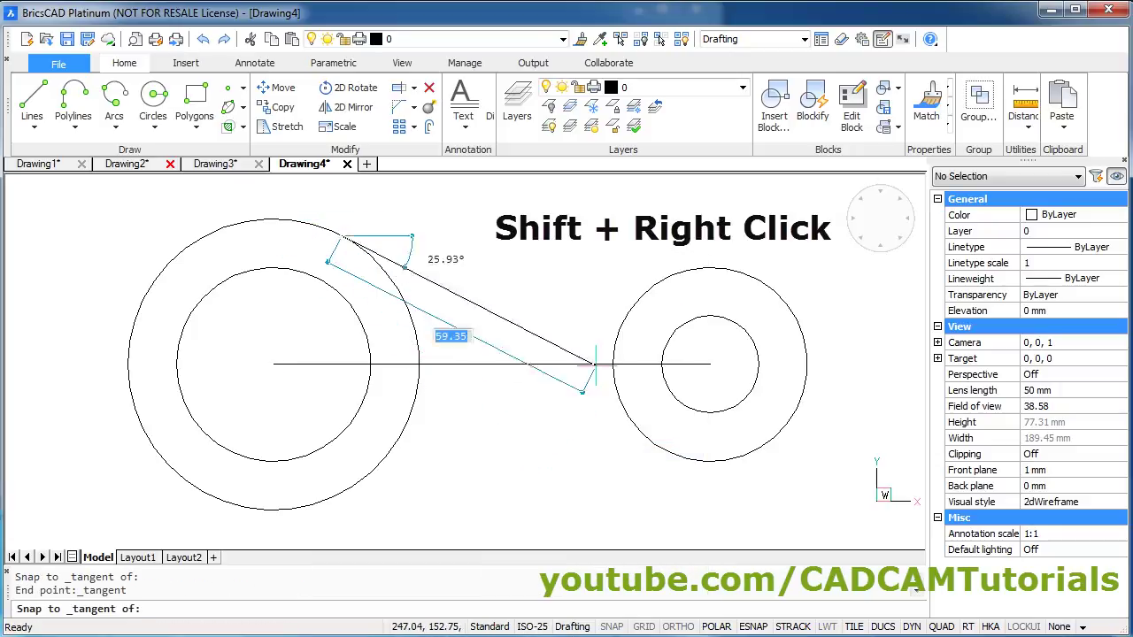
pyautogui.click(640, 295)
pyautogui.press('Return')
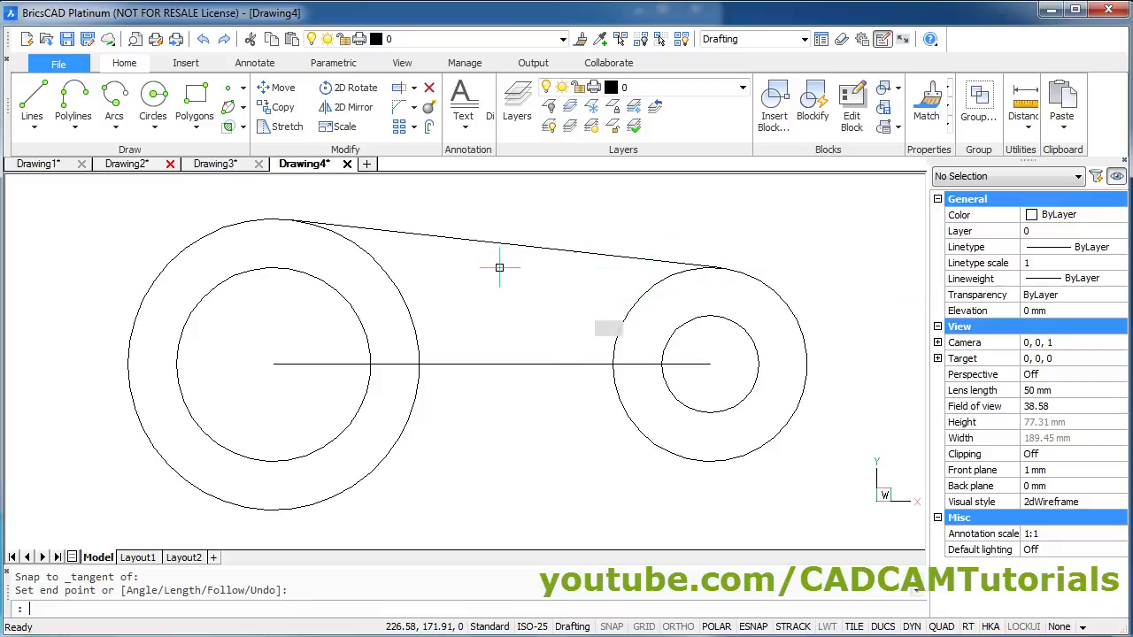
# - Draw the lower line tangent to both outer circles, joining the bottoms of the pulleys
pyautogui.press('Return')
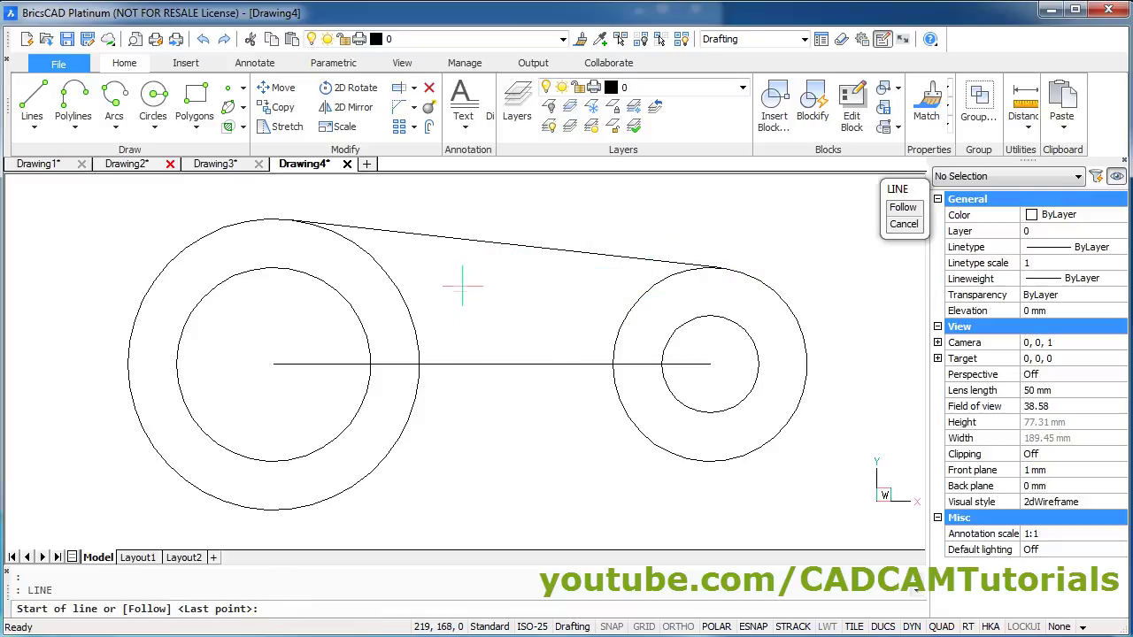
pyautogui.keyDown('shift'); pyautogui.rightClick(448, 272); pyautogui.keyUp('shift')
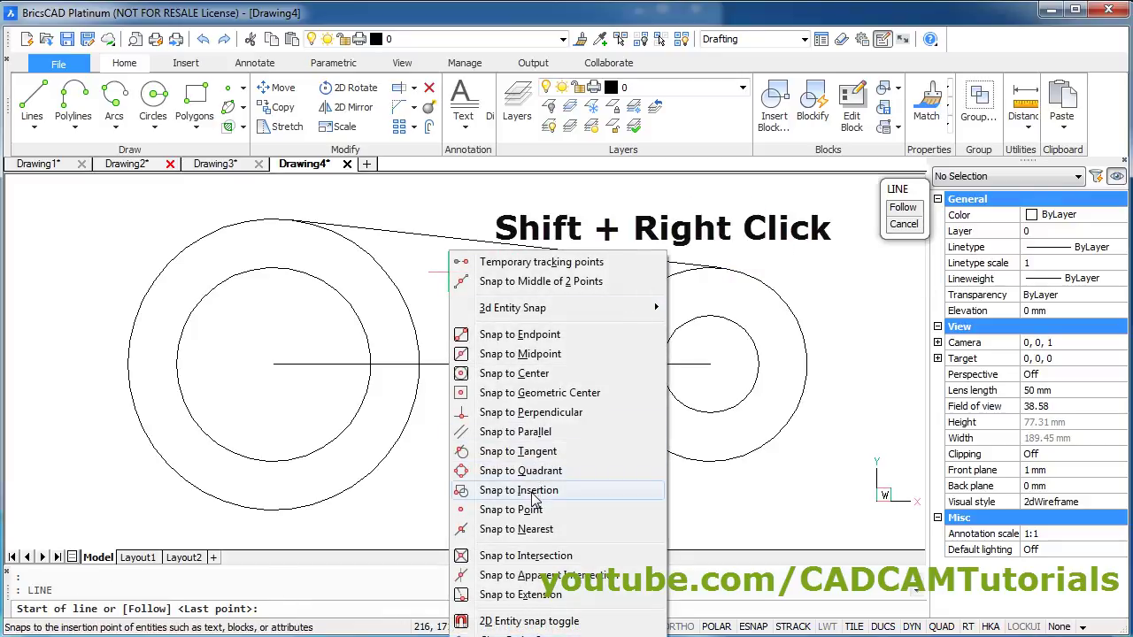
pyautogui.click(529, 451)
pyautogui.click(323, 498)
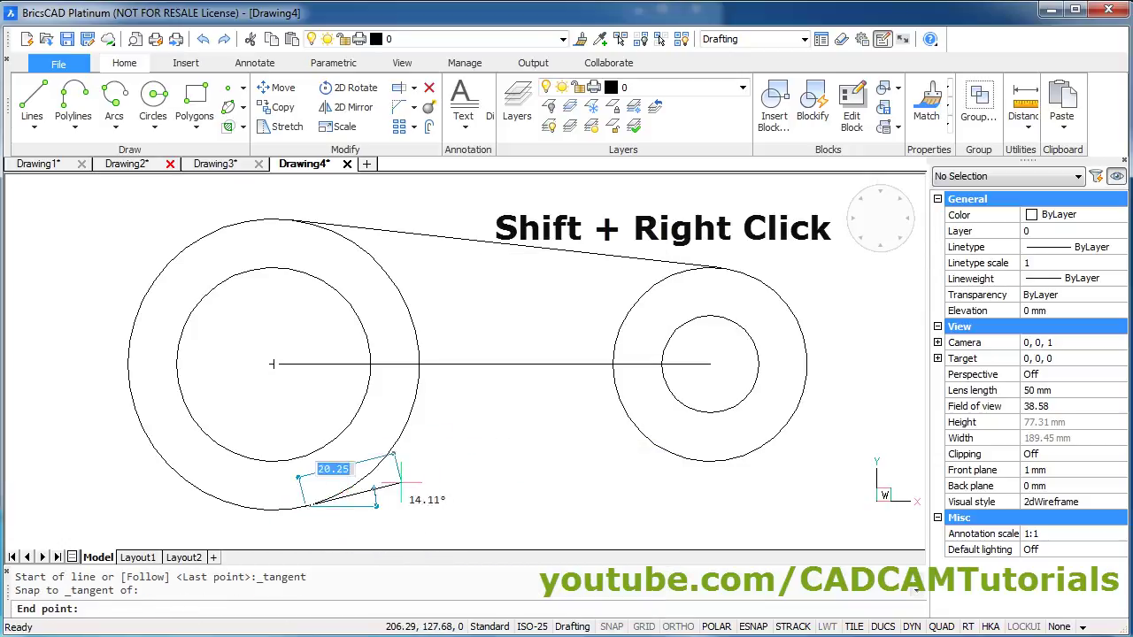
pyautogui.keyDown('shift'); pyautogui.rightClick(524, 500); pyautogui.keyUp('shift')
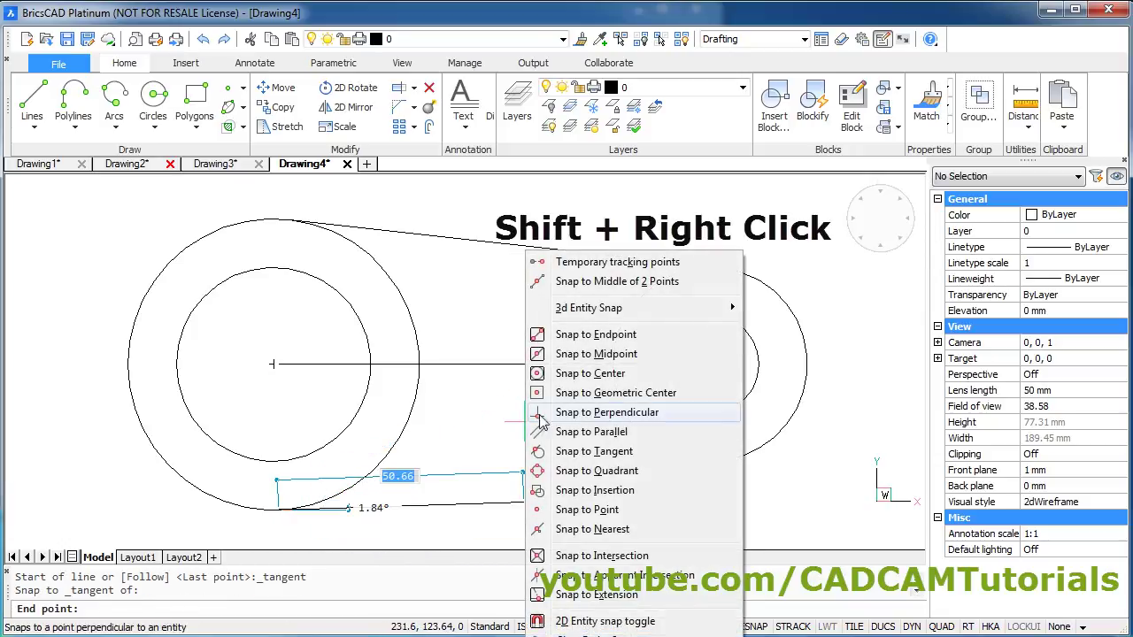
pyautogui.click(612, 453)
pyautogui.click(690, 457)
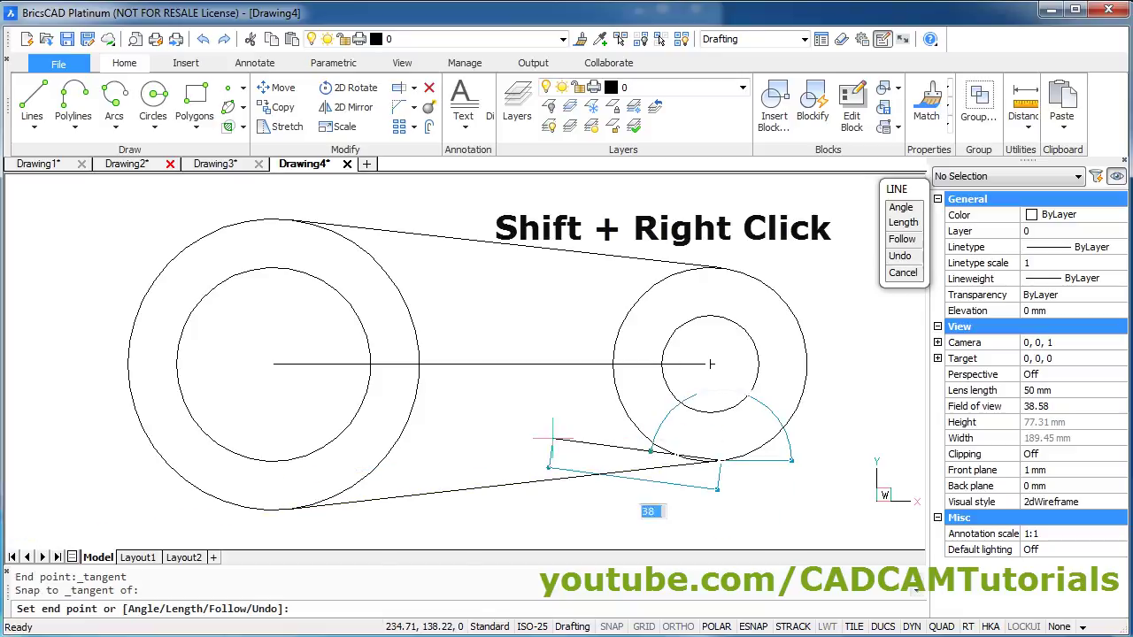
pyautogui.press('Return')
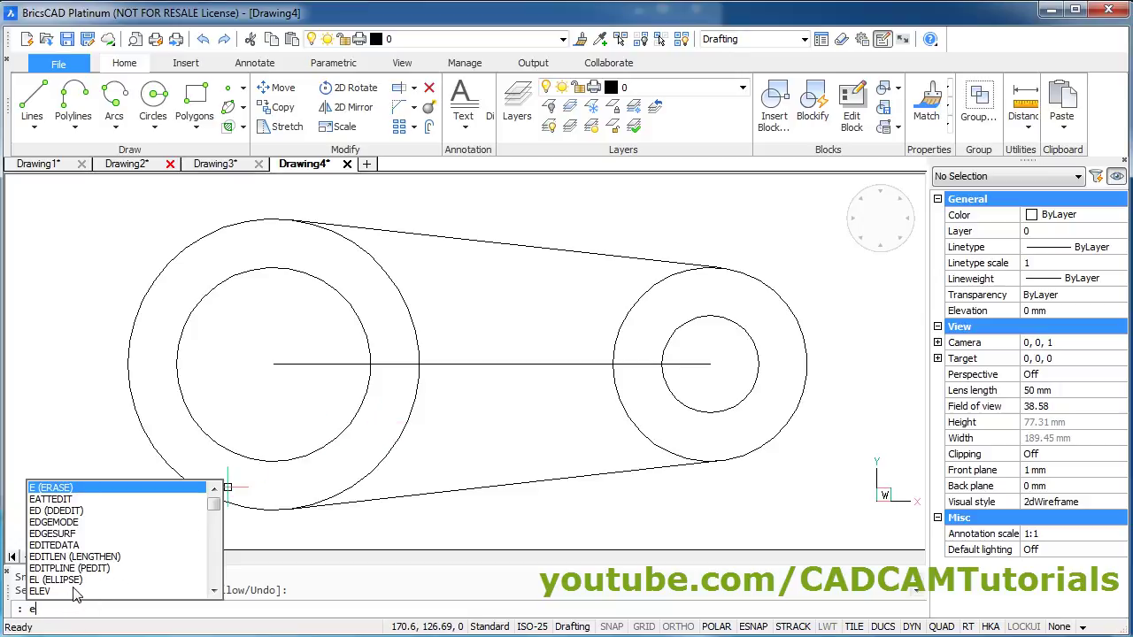
# - Erase the horizontal centre line with the E (ERASE) command
pyautogui.write('e')
pyautogui.press('Return')
pyautogui.click(517, 366)
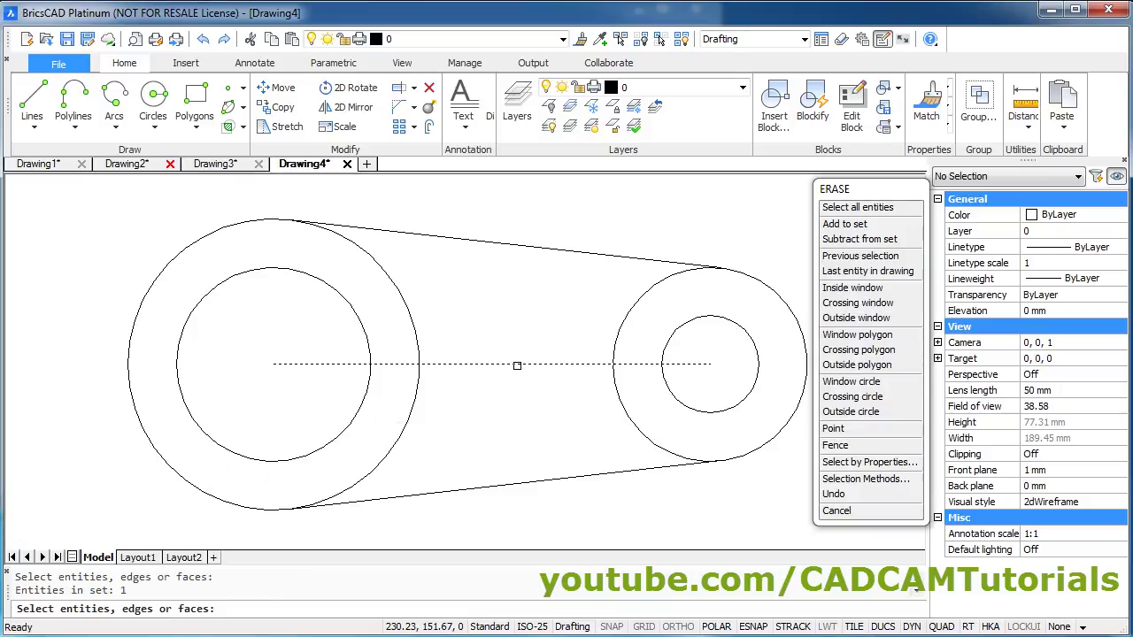
pyautogui.press('Return')
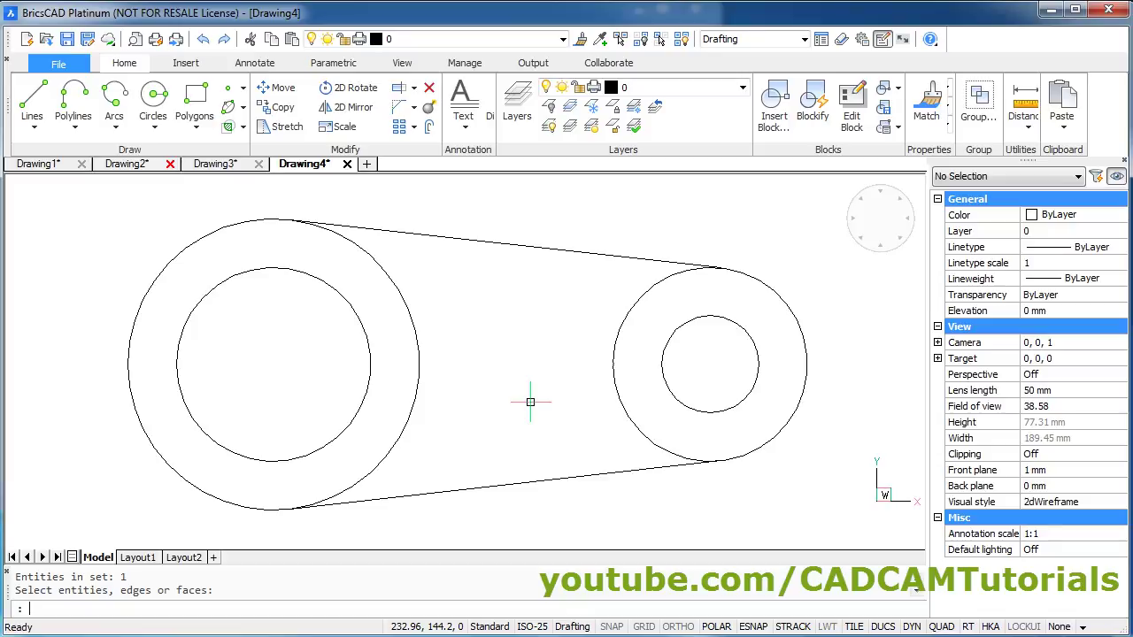